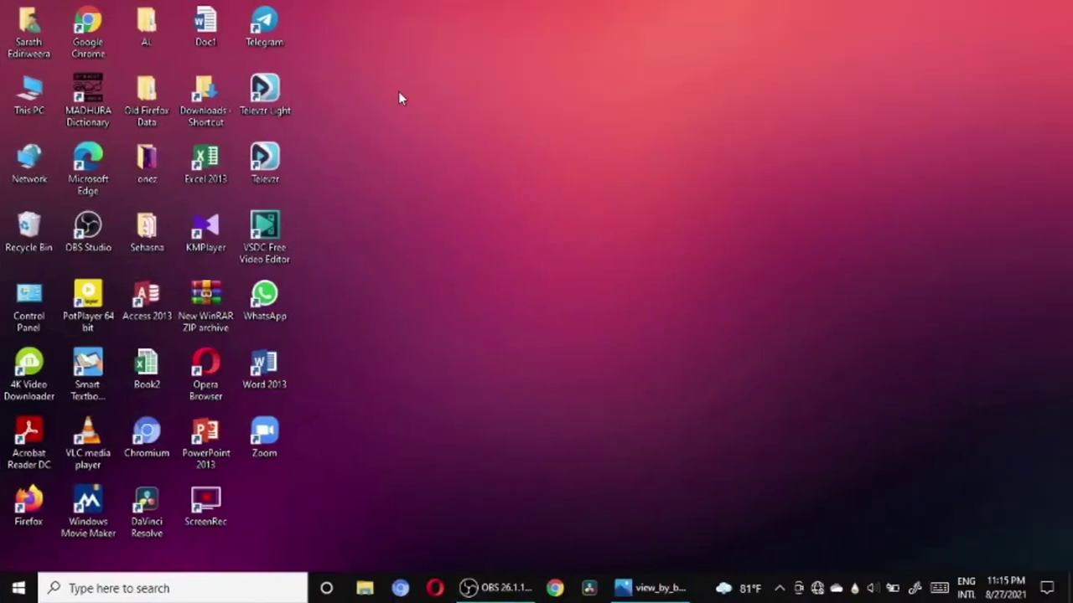
Step: Hide all icons on the Windows desktop
{"action": "right_click", "coordinate": [400, 98]}
{"action": "mouse_move", "coordinate": [578, 112]}
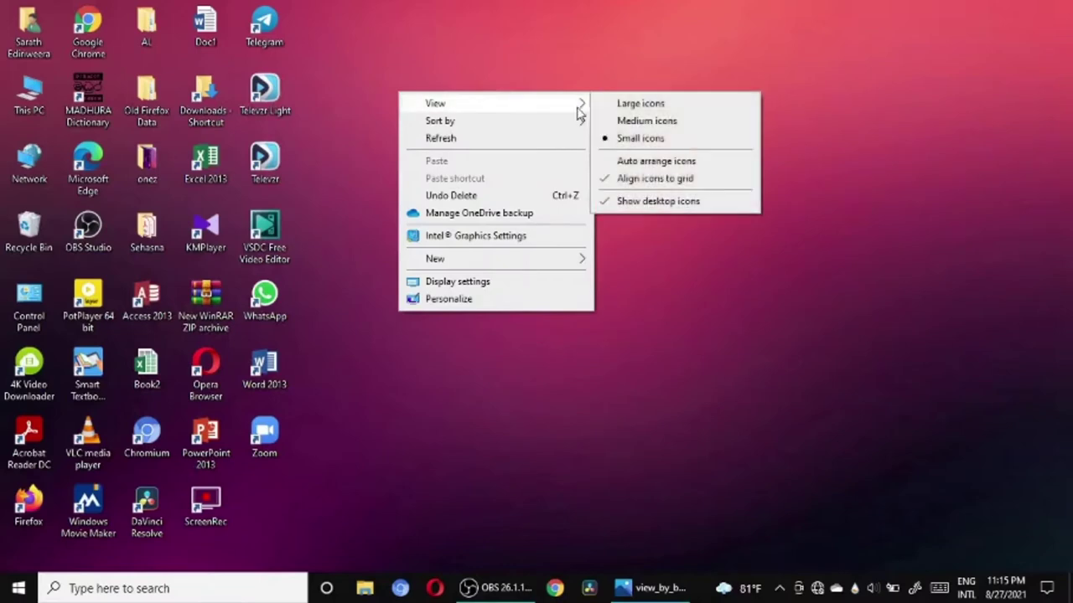
{"action": "left_click", "coordinate": [610, 207]}
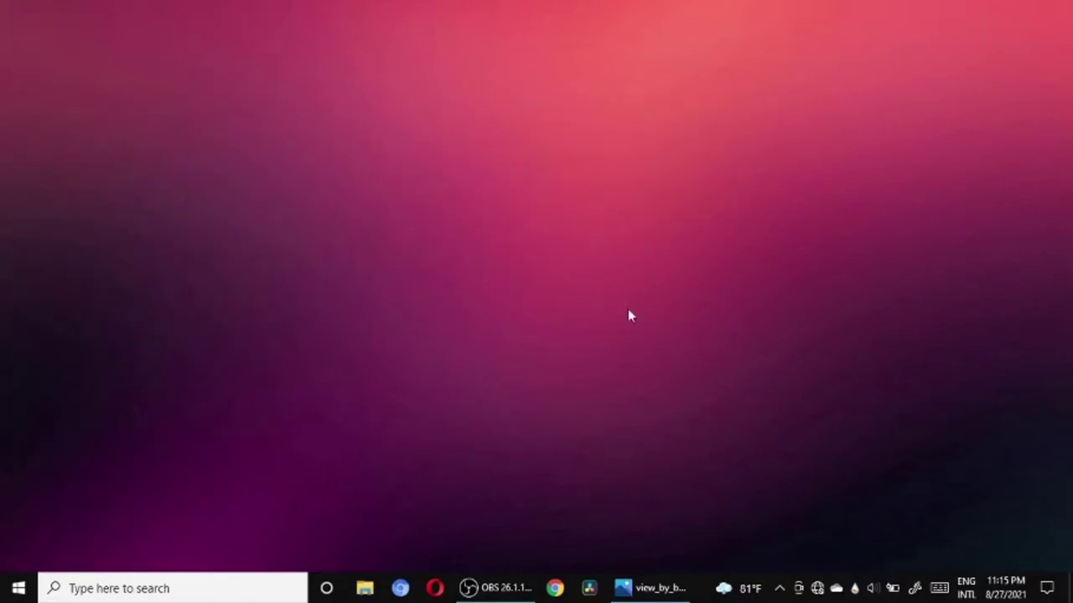
Step: Open the taskbar settings and turn on small taskbar buttons
{"action": "right_click", "coordinate": [694, 595]}
{"action": "left_click", "coordinate": [706, 579]}
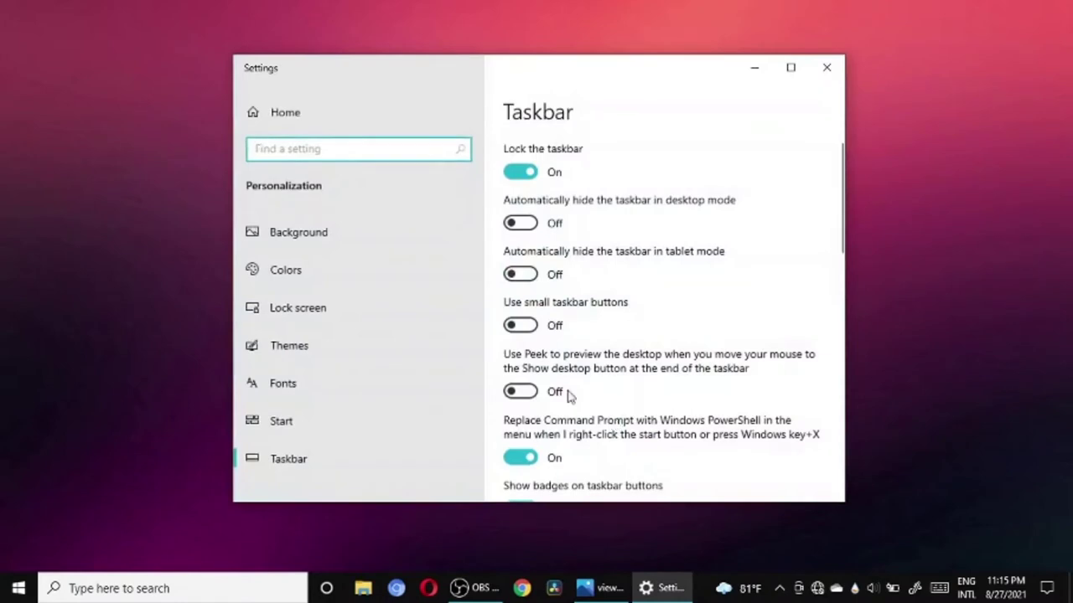
{"action": "left_click", "coordinate": [535, 328]}
Step: Try the taskbar location at Top and set it back to Bottom
{"action": "scroll", "coordinate": [595, 373], "scroll_direction": "down", "scroll_amount": 3}
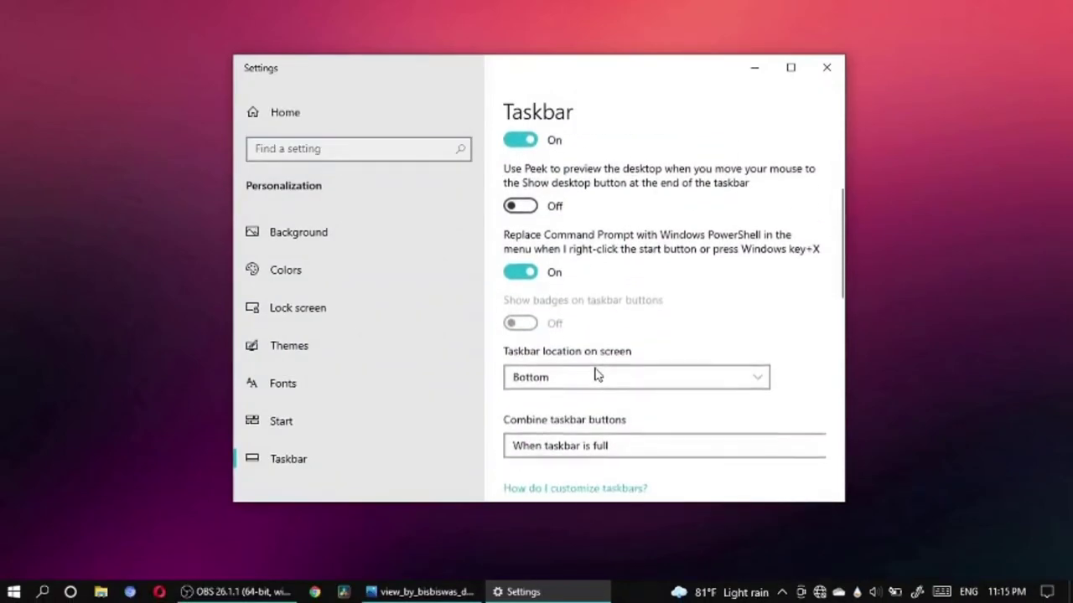
{"action": "scroll", "coordinate": [595, 375], "scroll_direction": "down", "scroll_amount": 2}
{"action": "left_click", "coordinate": [633, 253]}
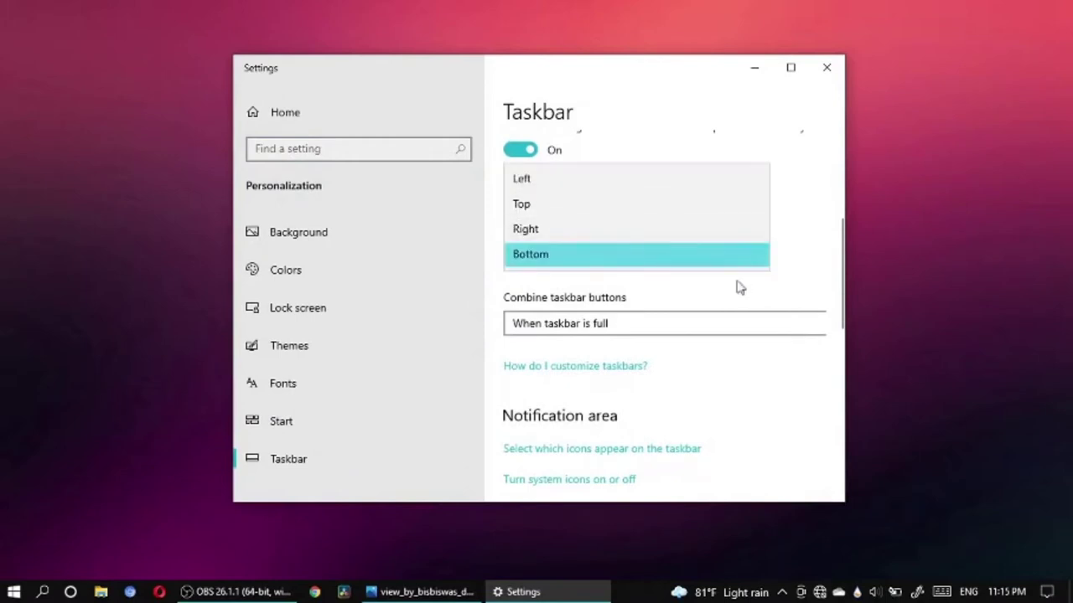
{"action": "left_click", "coordinate": [723, 211]}
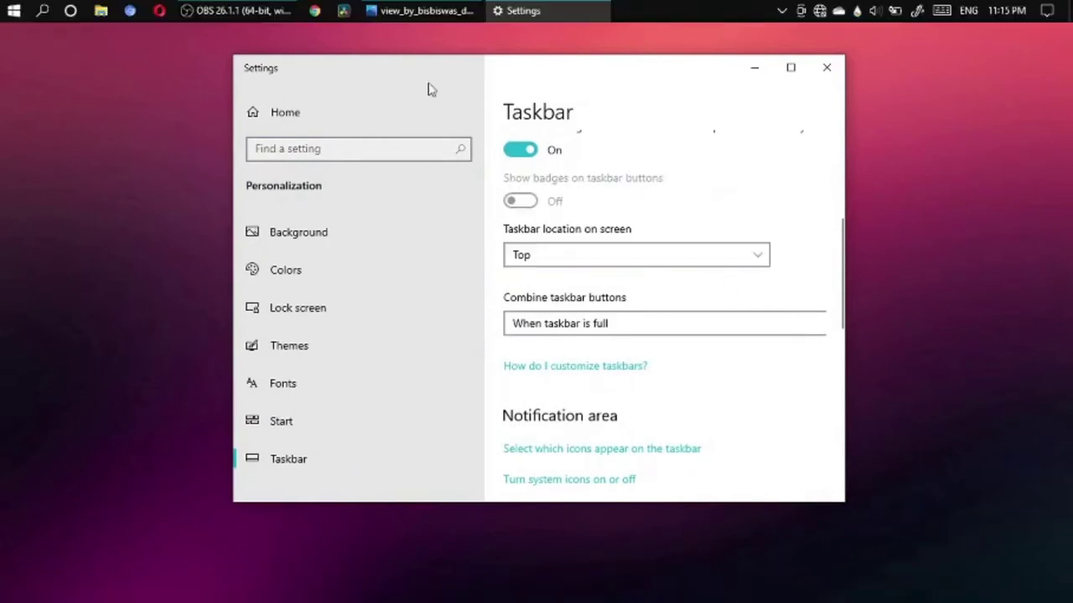
{"action": "left_click", "coordinate": [595, 260]}
{"action": "left_click", "coordinate": [600, 302]}
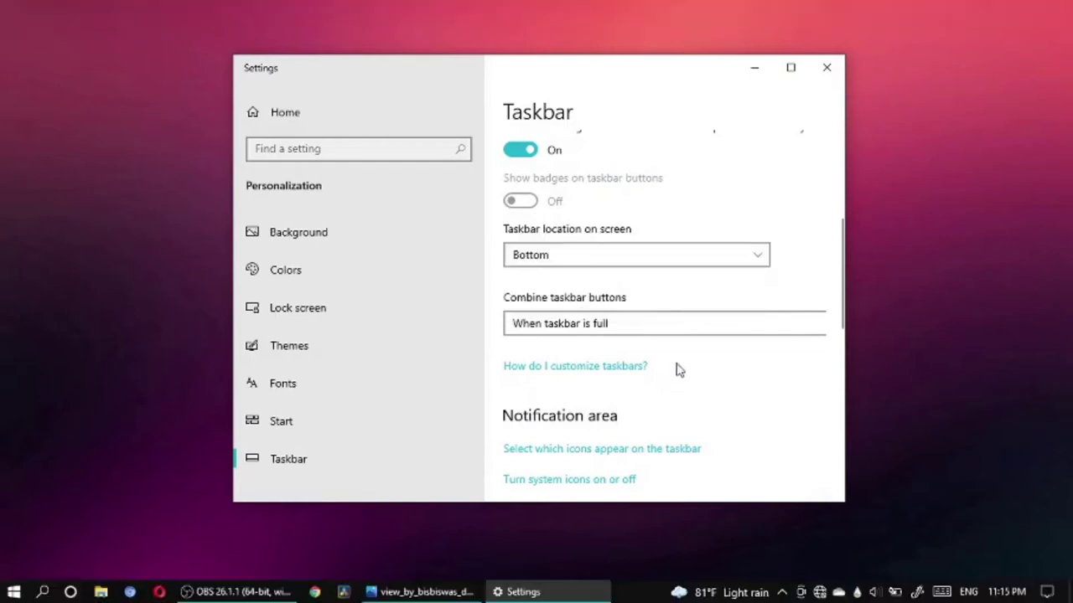
Step: Set the combining of taskbar buttons to "Always, hide labels"
{"action": "left_click", "coordinate": [686, 335]}
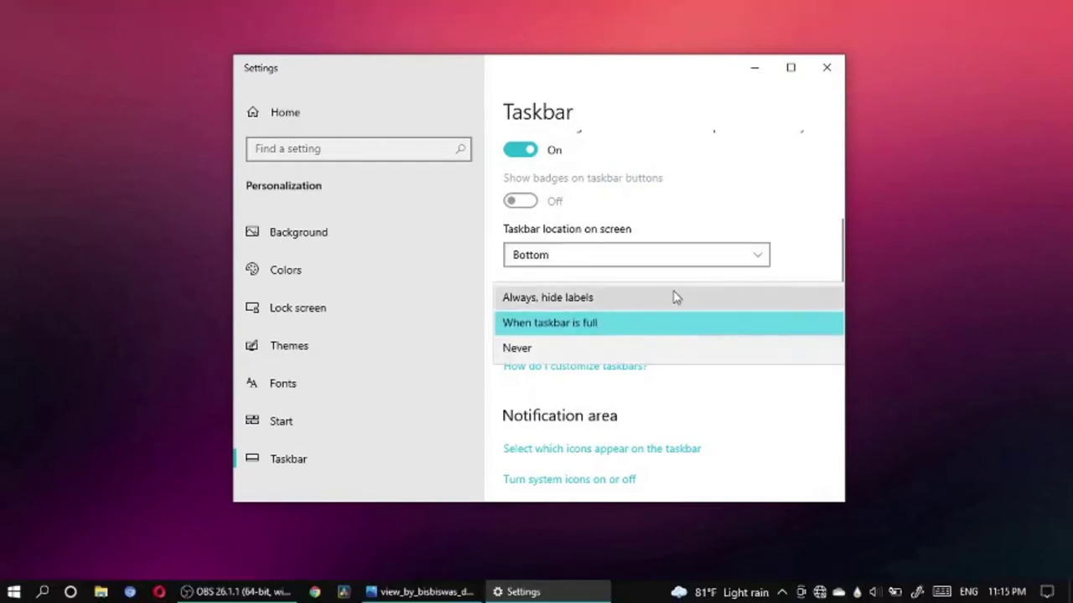
{"action": "left_click", "coordinate": [677, 297]}
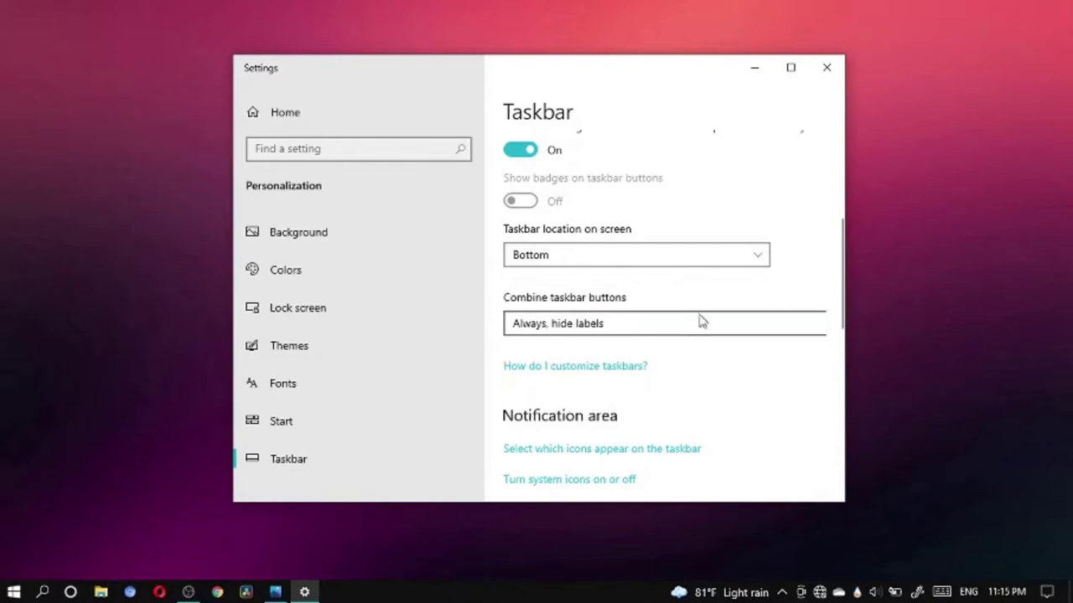
{"action": "left_click", "coordinate": [702, 327]}
{"action": "left_click", "coordinate": [680, 348]}
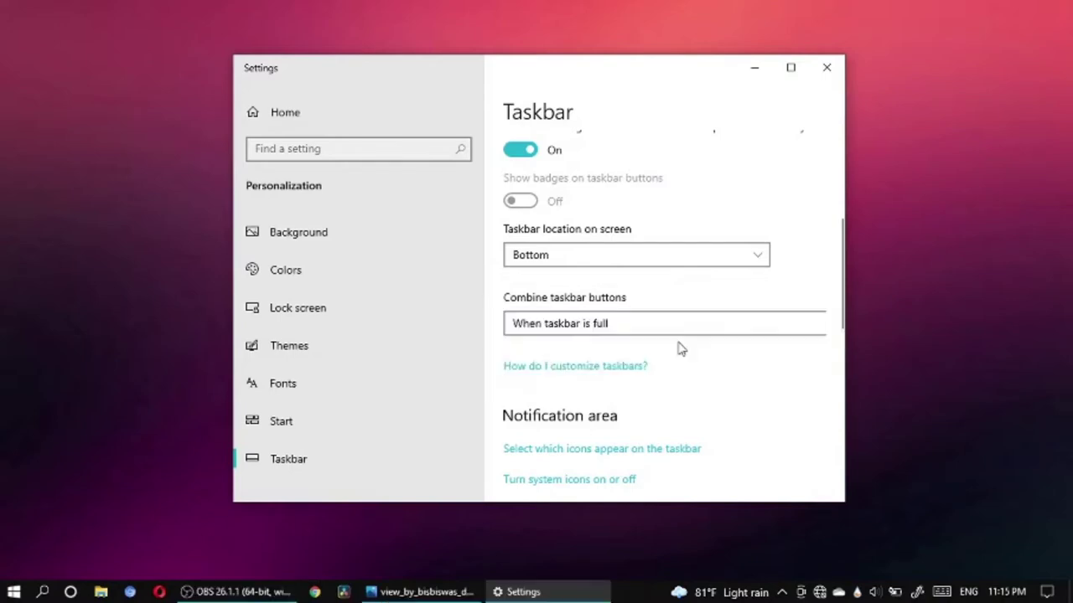
{"action": "left_click", "coordinate": [682, 331]}
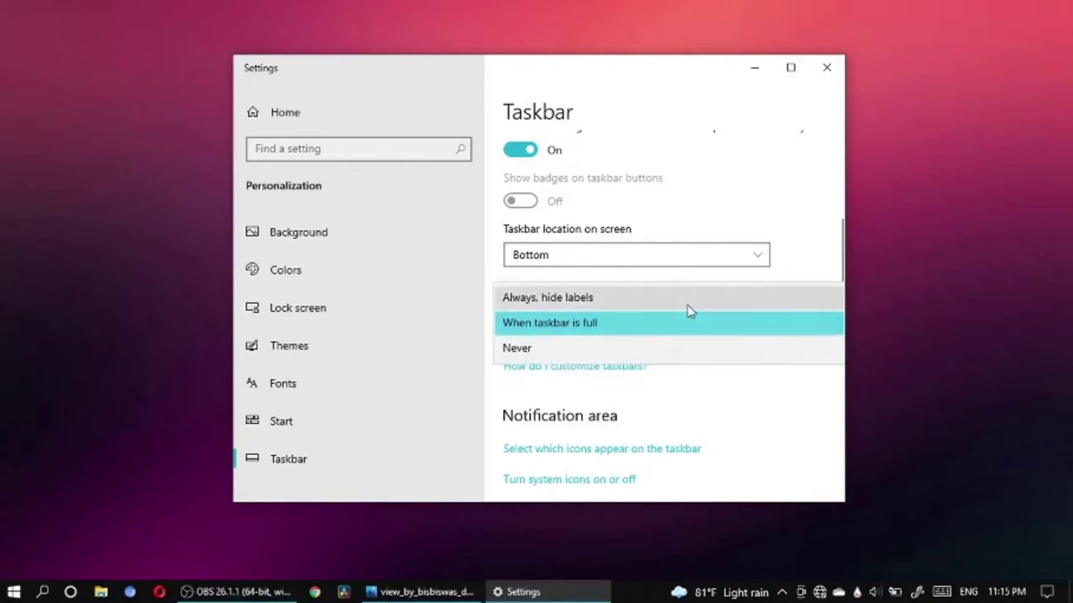
{"action": "left_click", "coordinate": [690, 305]}
Step: Turn off the Meet Now, Network, Microsoft OneDrive and Rainmeter icons in the selection of icons that appear on the taskbar
{"action": "scroll", "coordinate": [732, 418], "scroll_direction": "down", "scroll_amount": 3}
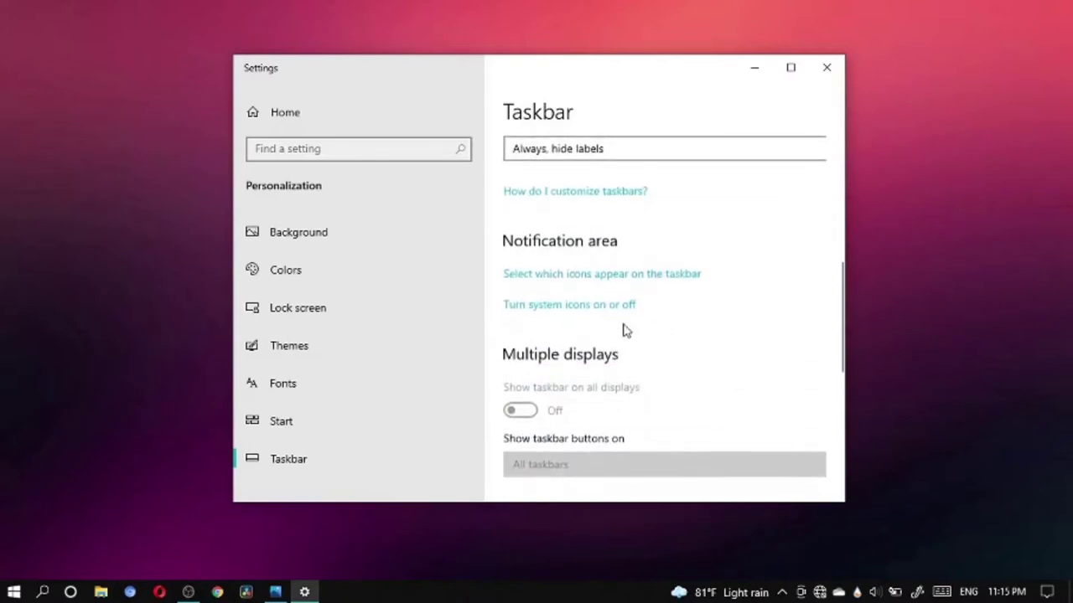
{"action": "left_click", "coordinate": [635, 276]}
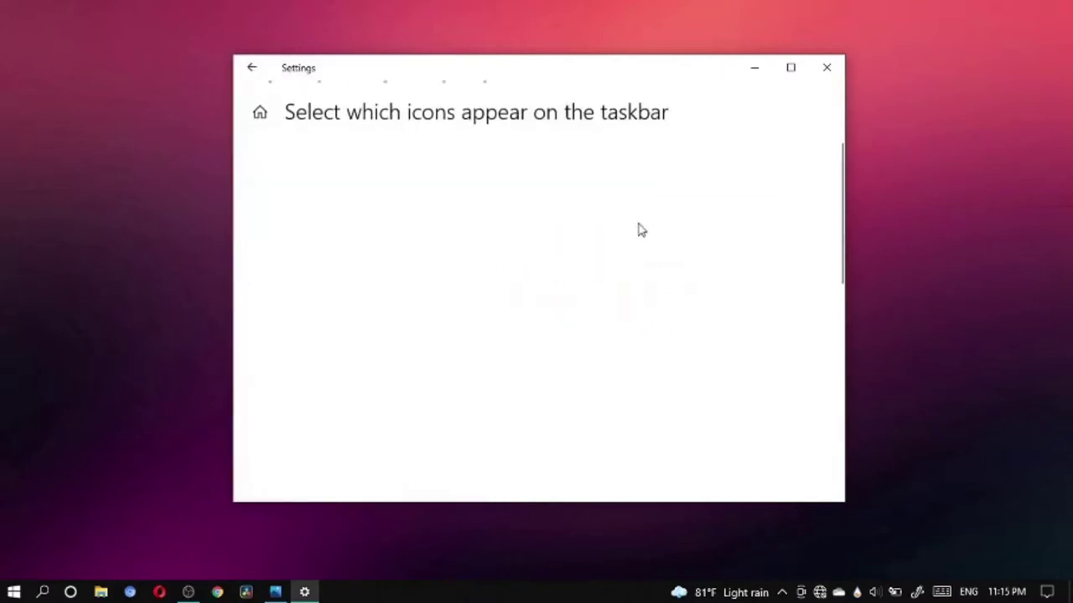
{"action": "left_click", "coordinate": [512, 215]}
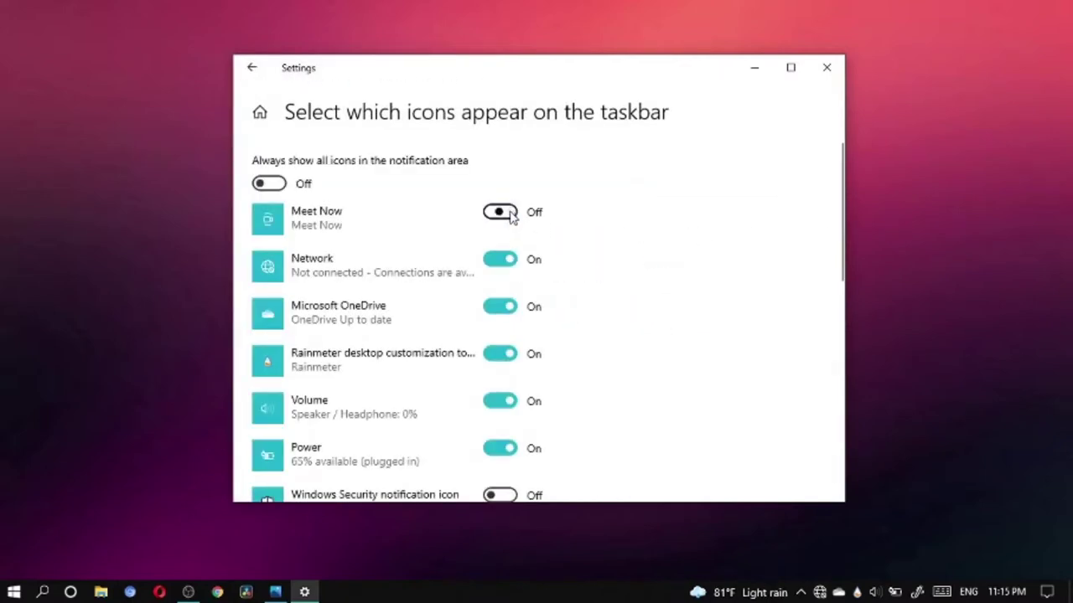
{"action": "left_click", "coordinate": [509, 263]}
{"action": "left_click", "coordinate": [503, 308]}
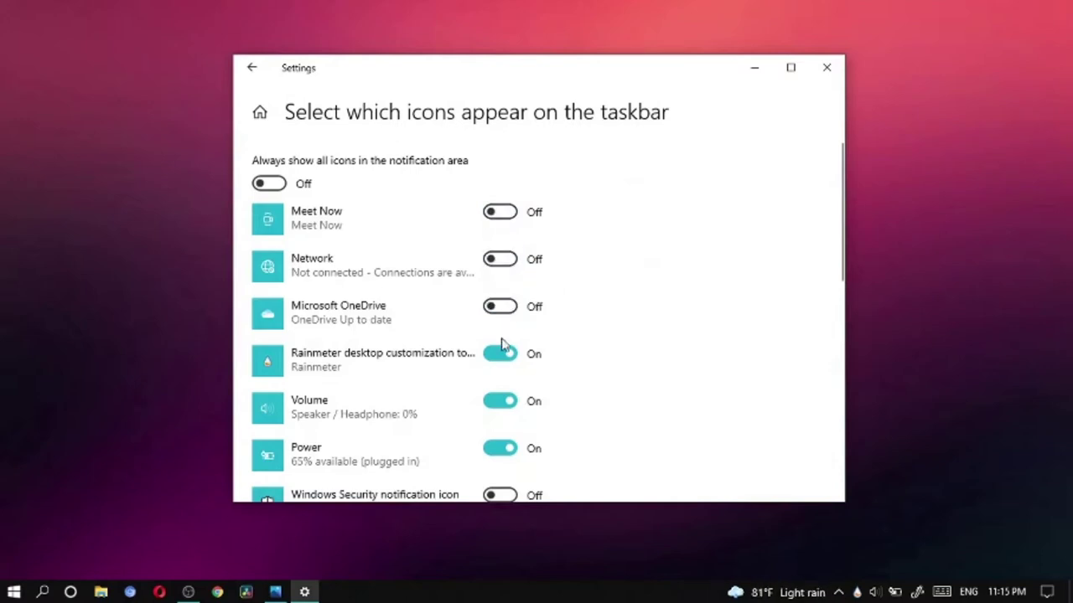
{"action": "left_click", "coordinate": [503, 354]}
Step: Turn off the Zoom Meetings taskbar icon and return to the main taskbar settings
{"action": "scroll", "coordinate": [503, 402], "scroll_direction": "down", "scroll_amount": 2}
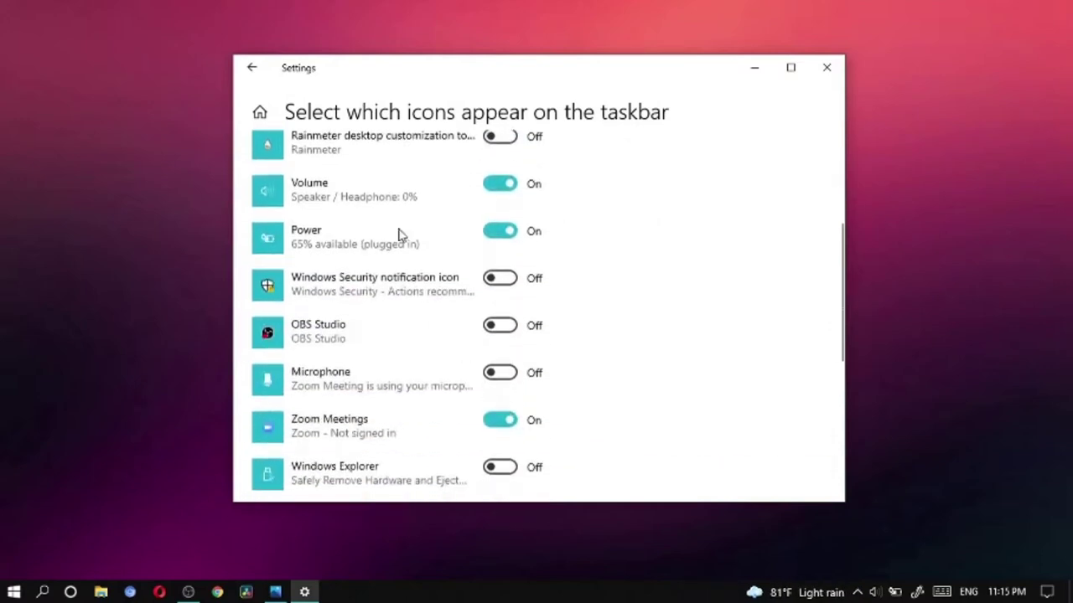
{"action": "scroll", "coordinate": [548, 306], "scroll_direction": "down", "scroll_amount": 2}
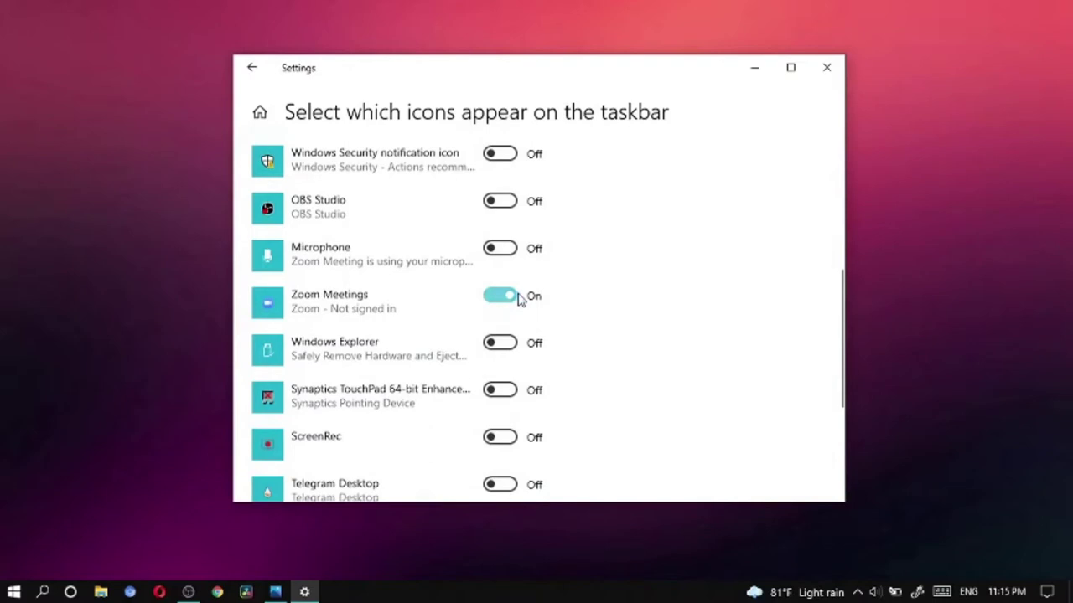
{"action": "left_click", "coordinate": [506, 296]}
{"action": "scroll", "coordinate": [620, 318], "scroll_direction": "down", "scroll_amount": 3}
{"action": "scroll", "coordinate": [622, 326], "scroll_direction": "up", "scroll_amount": 5}
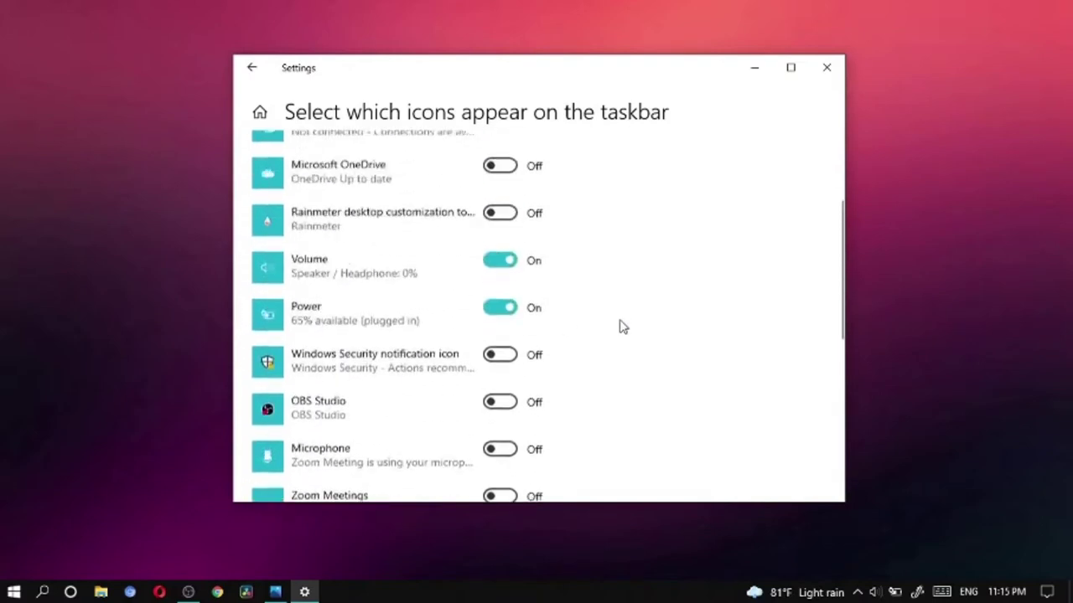
{"action": "scroll", "coordinate": [623, 327], "scroll_direction": "up", "scroll_amount": 3}
{"action": "left_click", "coordinate": [251, 67]}
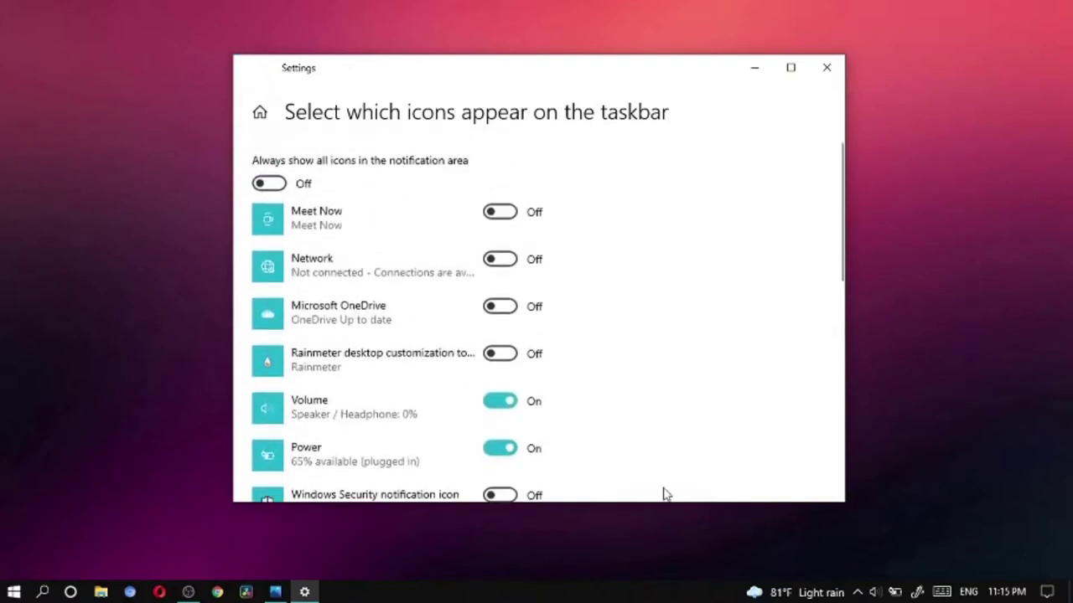
Step: Turn off the Network, Input Indicator and Location system icons, leaving Power on
{"action": "scroll", "coordinate": [634, 371], "scroll_direction": "down", "scroll_amount": 4}
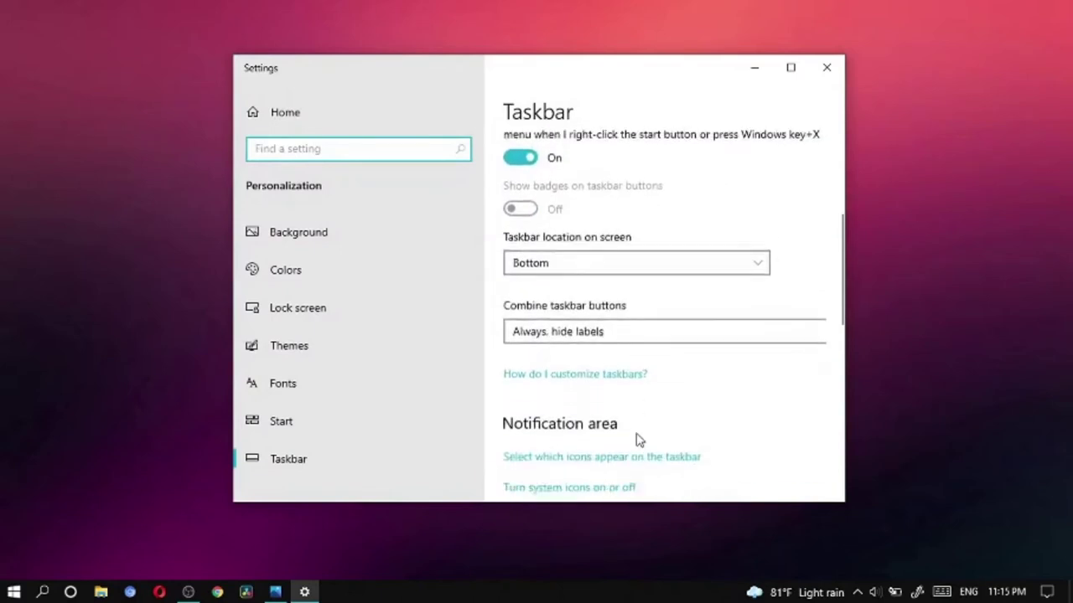
{"action": "scroll", "coordinate": [637, 440], "scroll_direction": "down", "scroll_amount": 2}
{"action": "left_click", "coordinate": [589, 328]}
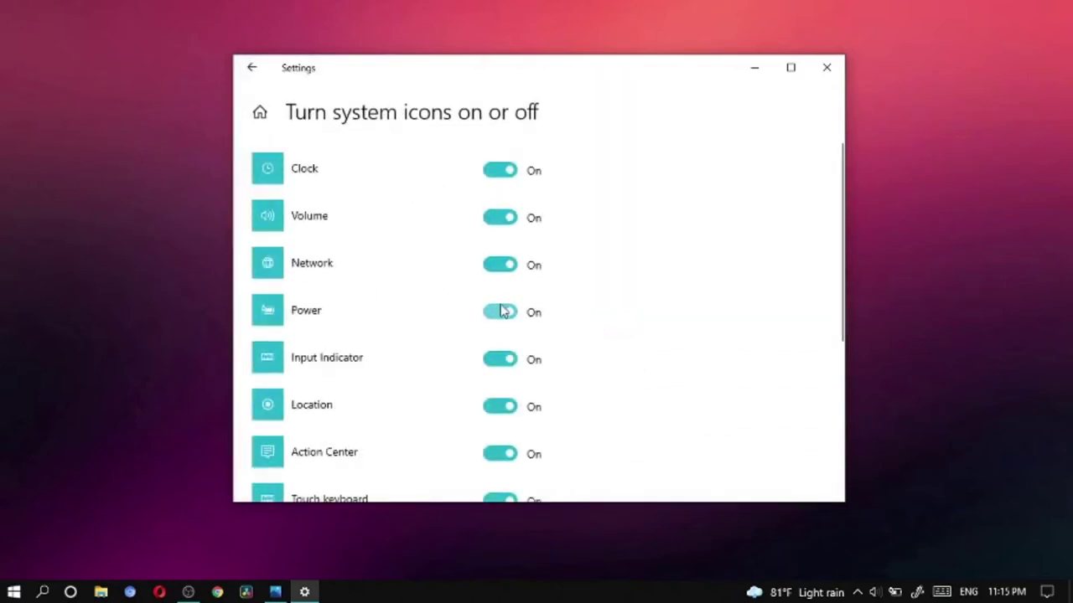
{"action": "left_click", "coordinate": [508, 270]}
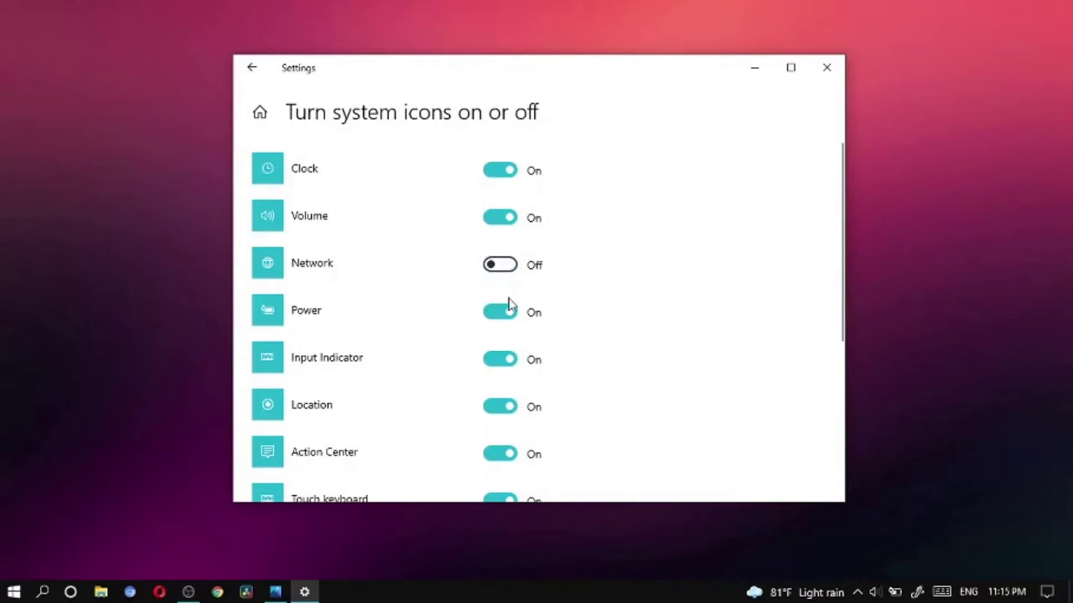
{"action": "left_click", "coordinate": [509, 310]}
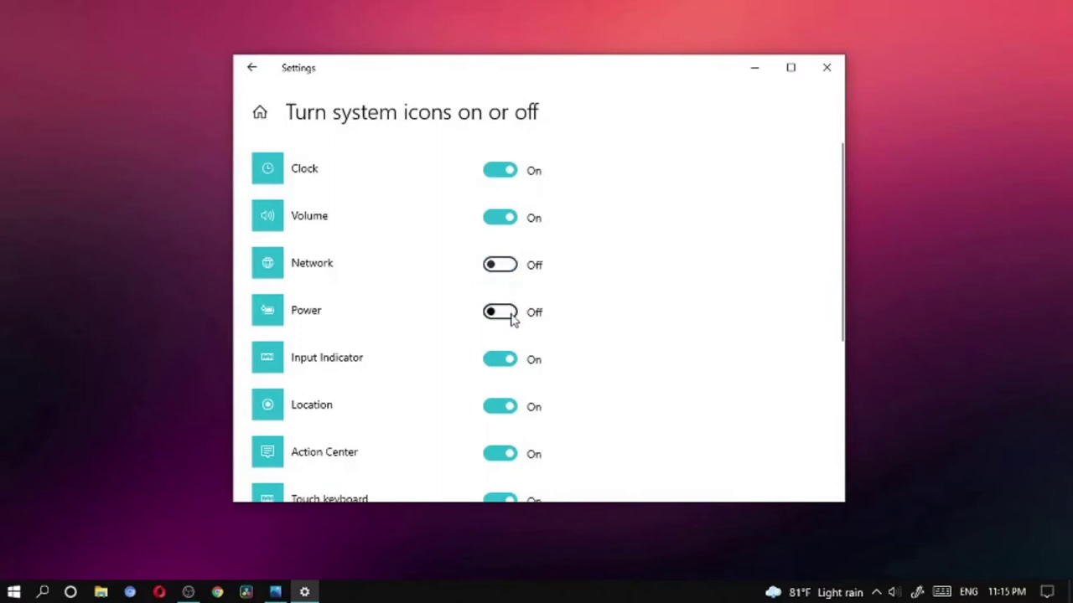
{"action": "left_click", "coordinate": [510, 317]}
{"action": "left_click", "coordinate": [510, 365]}
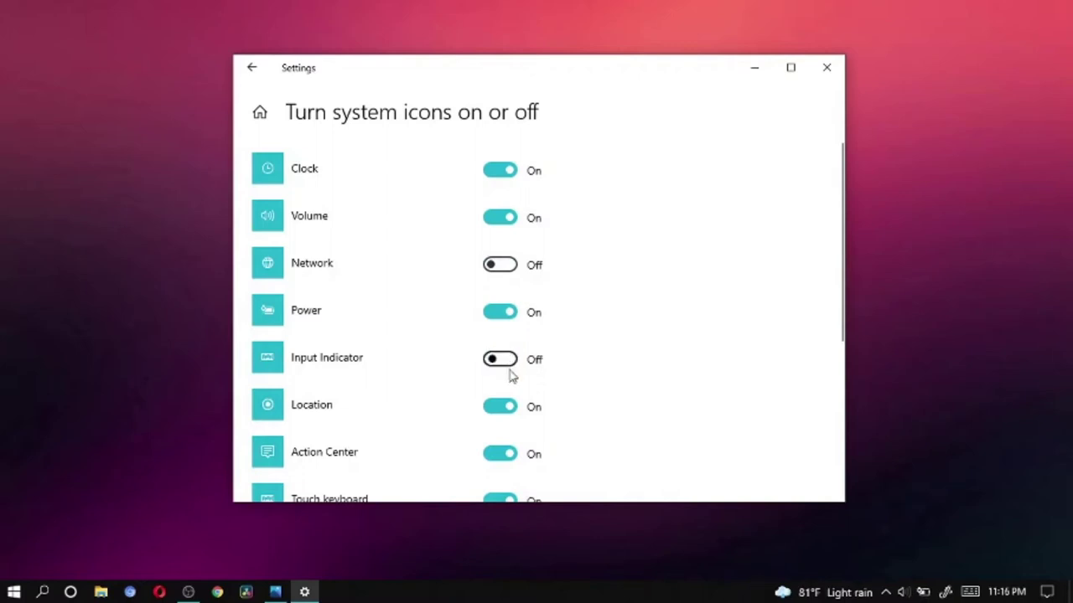
{"action": "left_click", "coordinate": [509, 412]}
Step: Turn off the Touch keyboard, Windows Ink Workspace, Microphone and Meet Now system icons, and minimize the Settings window
{"action": "scroll", "coordinate": [508, 444], "scroll_direction": "down", "scroll_amount": 3}
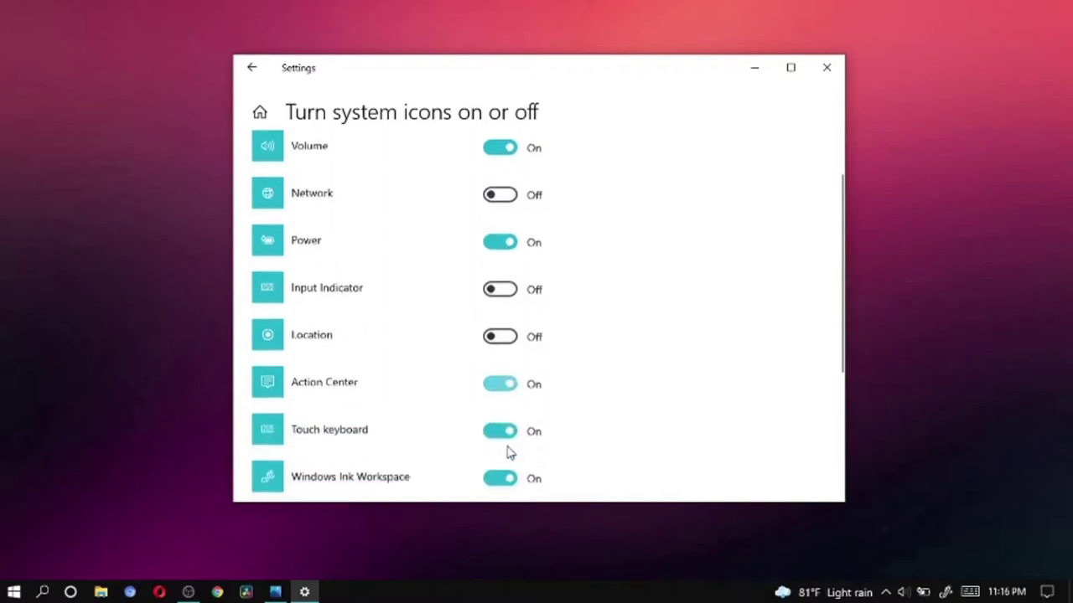
{"action": "left_click", "coordinate": [507, 379]}
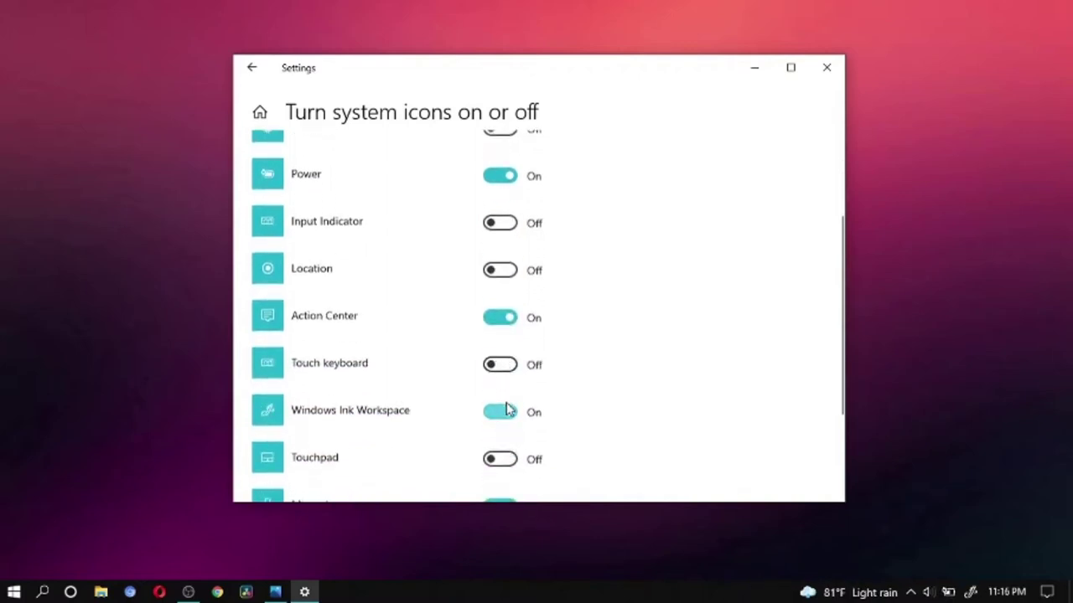
{"action": "left_click", "coordinate": [506, 411]}
{"action": "scroll", "coordinate": [507, 409], "scroll_direction": "down", "scroll_amount": 3}
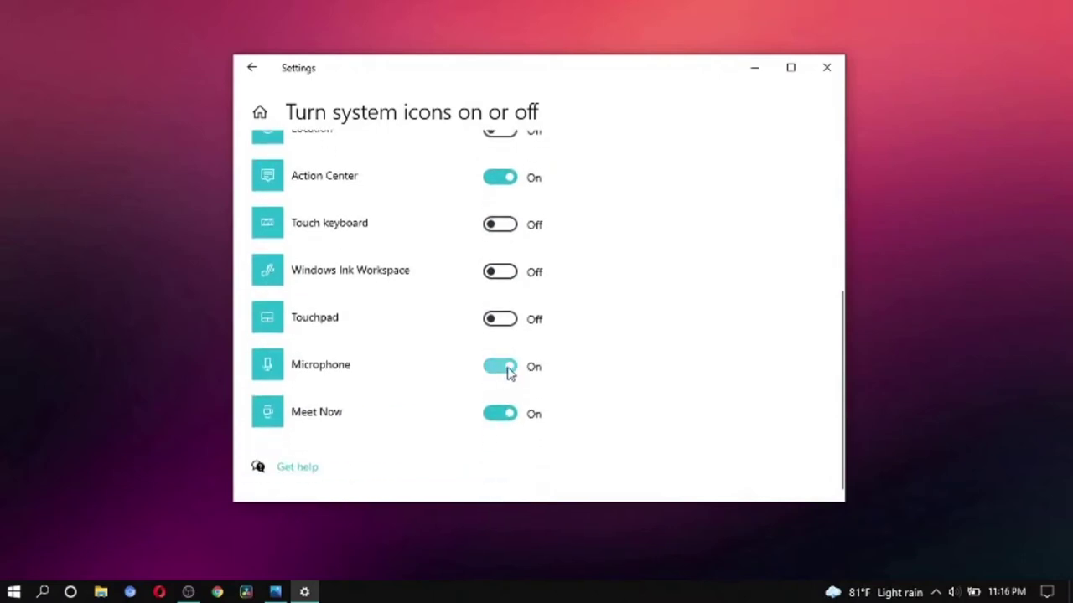
{"action": "left_click", "coordinate": [508, 369]}
{"action": "left_click", "coordinate": [507, 414]}
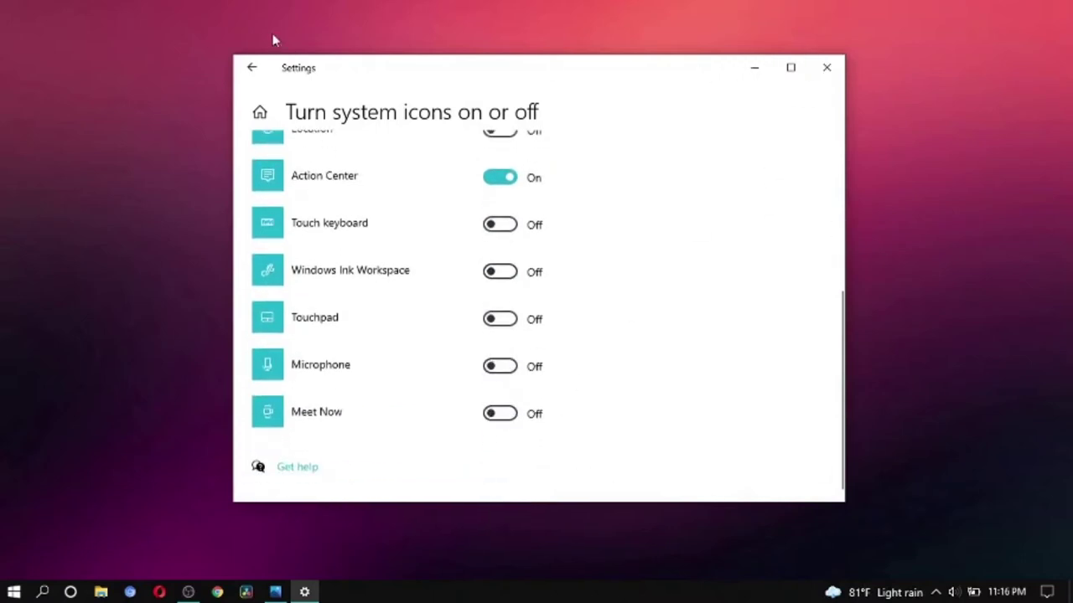
{"action": "left_click", "coordinate": [254, 67]}
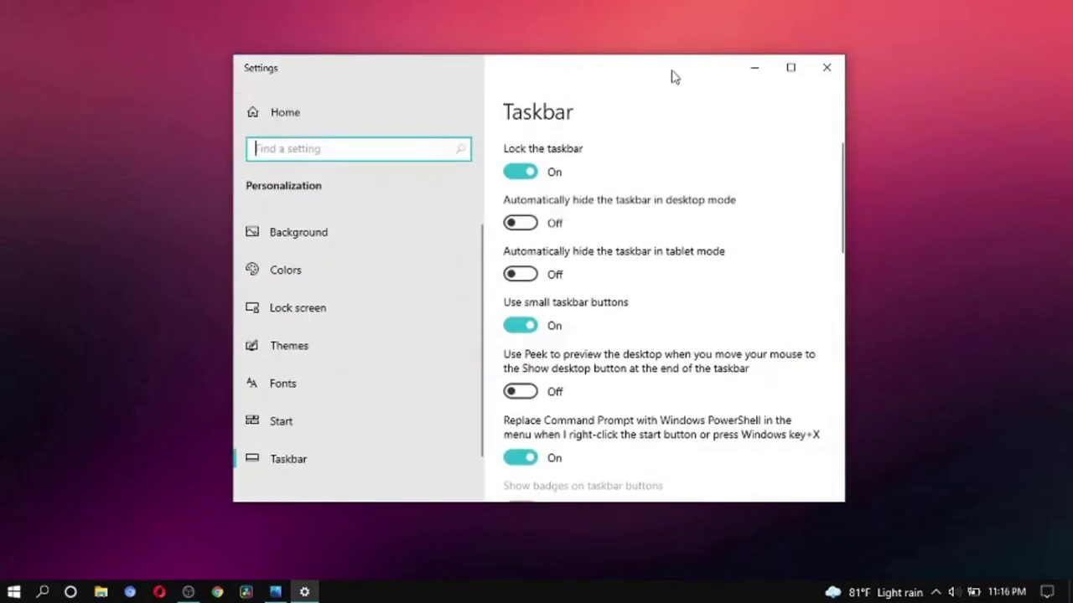
{"action": "left_click", "coordinate": [754, 68]}
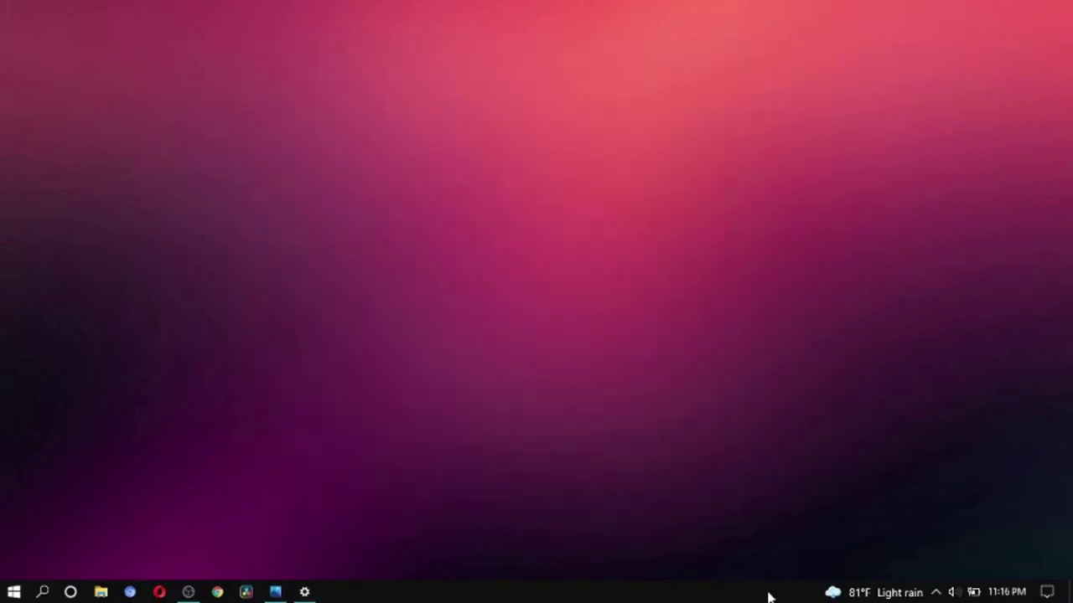
Step: Set News and interests on the taskbar to show the icon only
{"action": "right_click", "coordinate": [769, 597]}
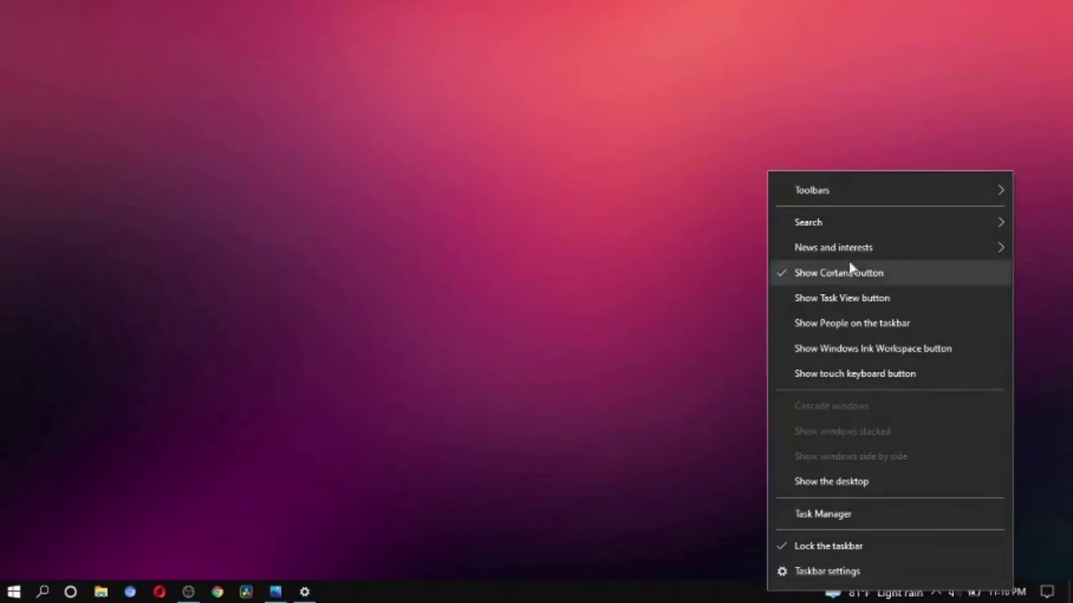
{"action": "mouse_move", "coordinate": [861, 247]}
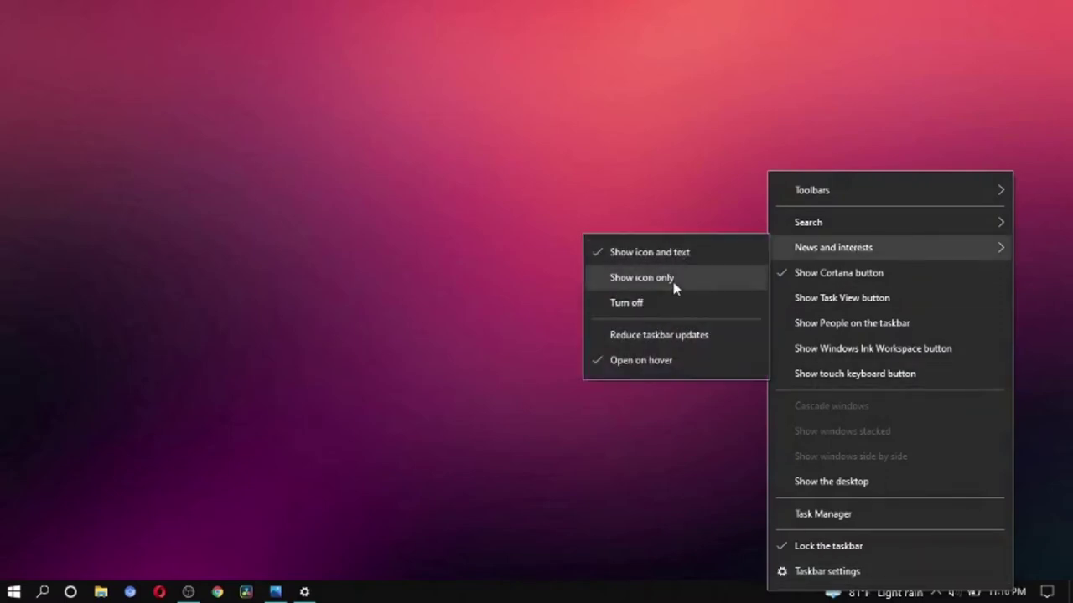
{"action": "left_click", "coordinate": [674, 281]}
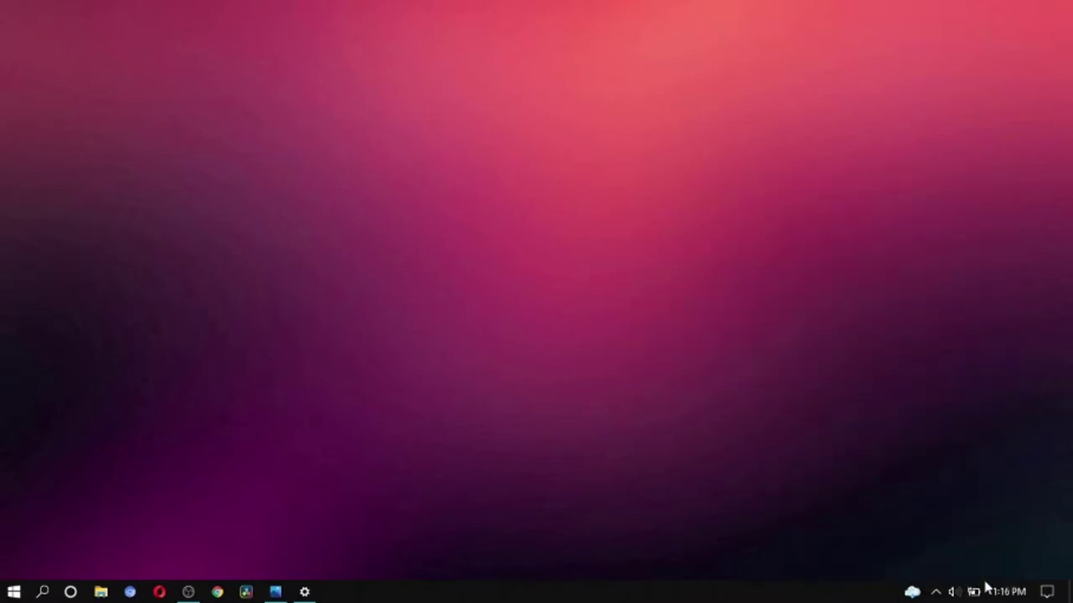
Step: Unlock the taskbar
{"action": "right_click", "coordinate": [486, 596]}
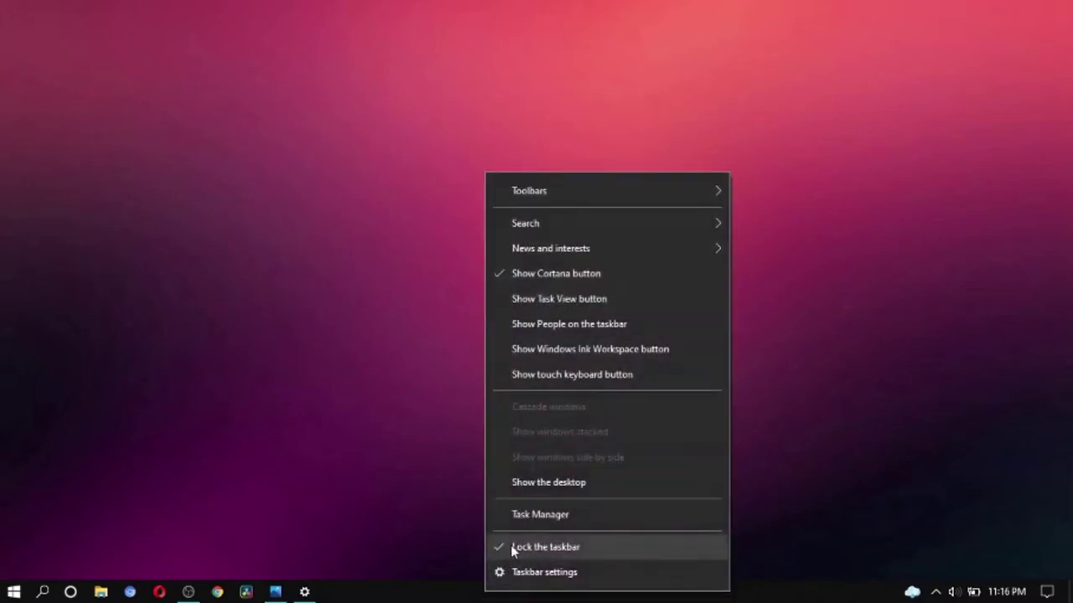
{"action": "left_click", "coordinate": [510, 546]}
Step: Add the Links toolbar to the taskbar
{"action": "right_click", "coordinate": [512, 597]}
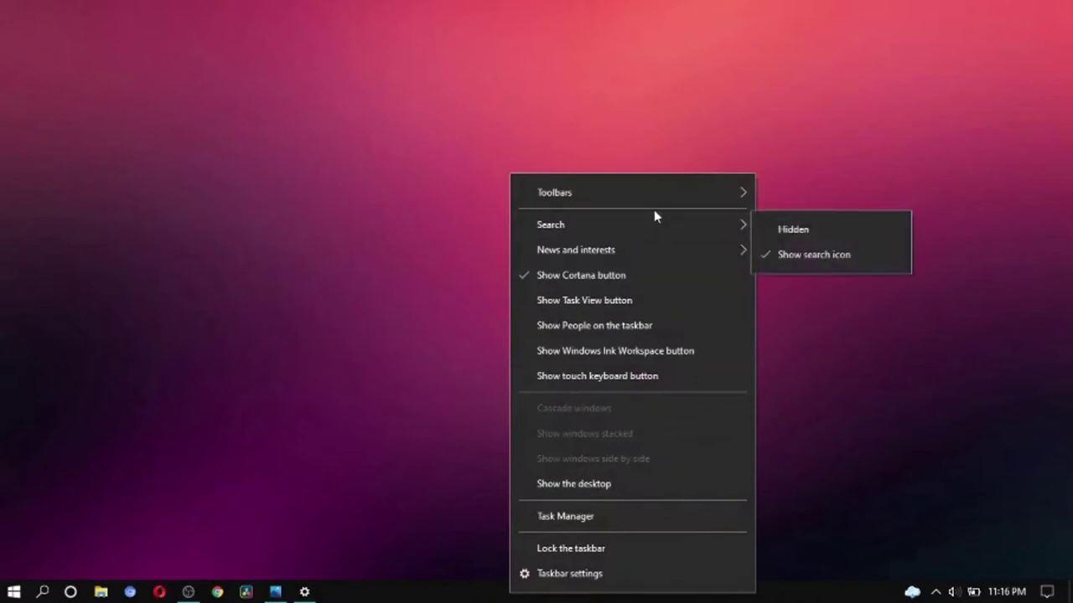
{"action": "mouse_move", "coordinate": [673, 193]}
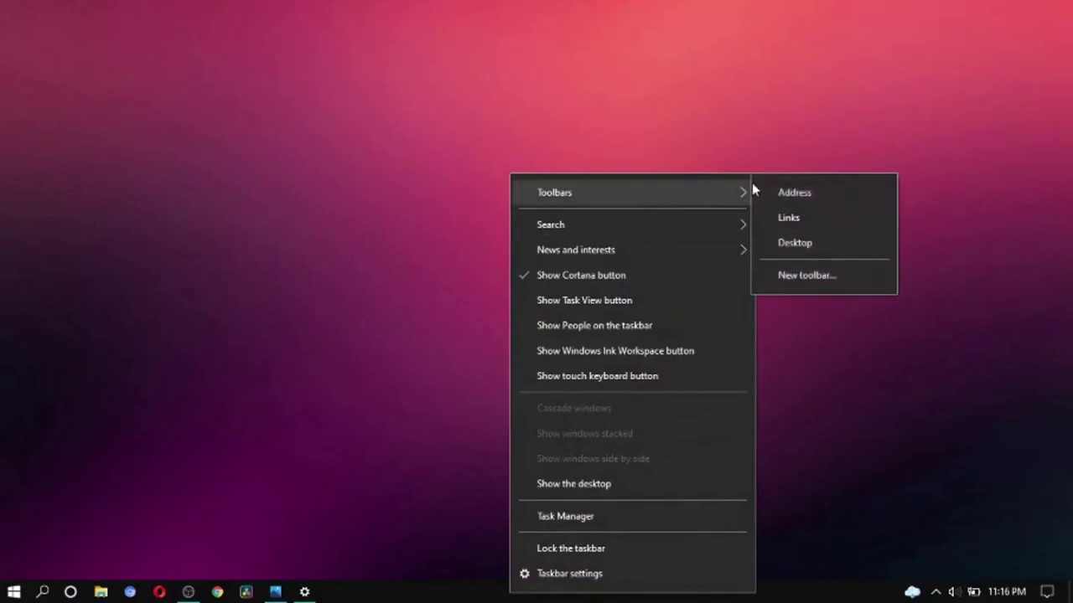
{"action": "left_click", "coordinate": [780, 219]}
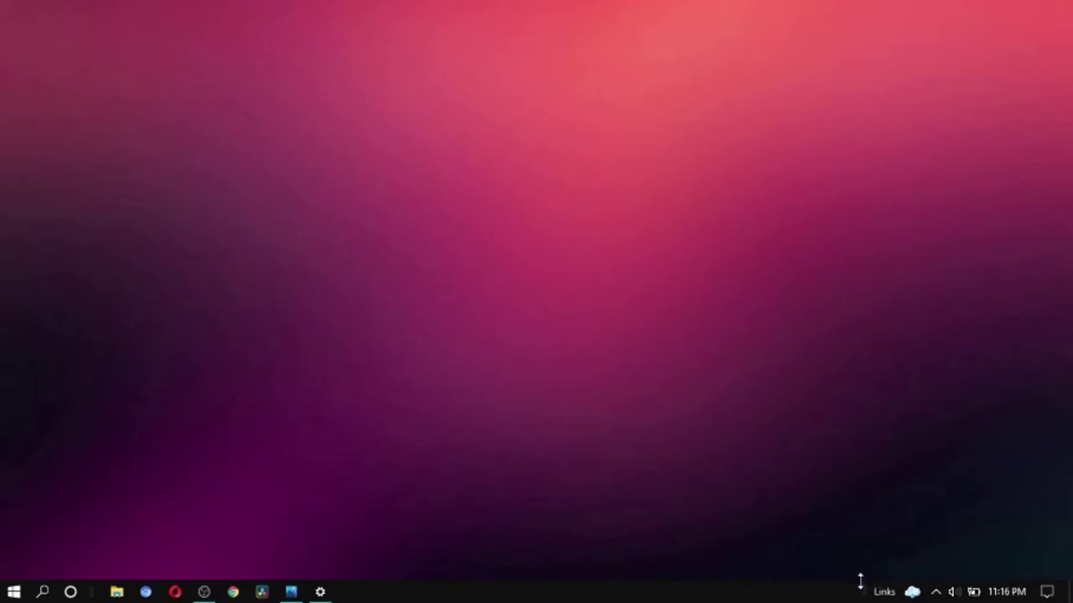
Step: Move the Links toolbar ahead of the app icons and shift the icons to the middle of the taskbar
{"action": "left_click_drag", "start_coordinate": [860, 591], "coordinate": [228, 592]}
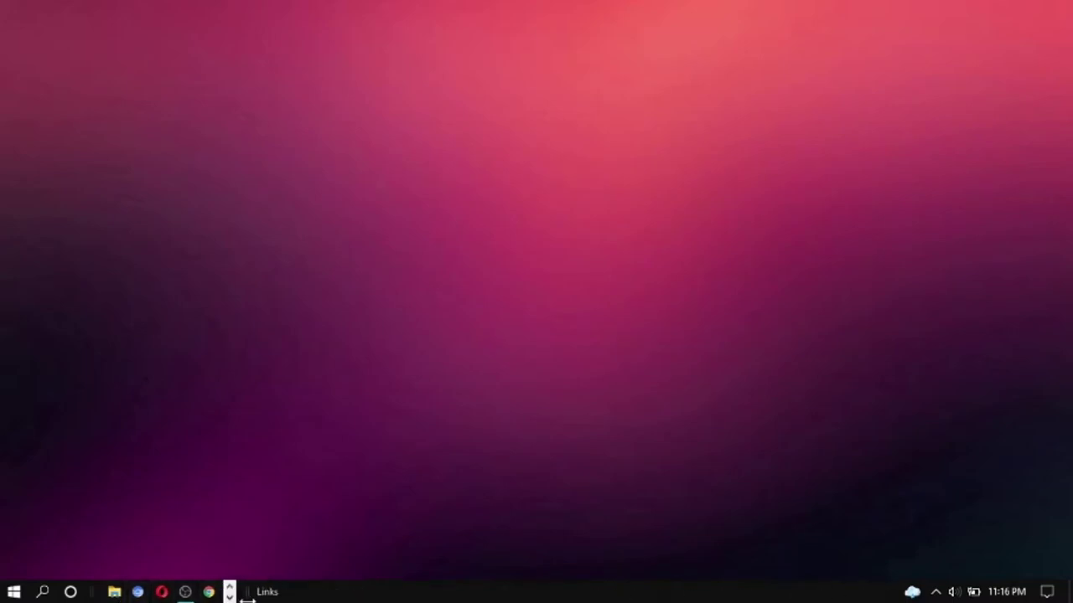
{"action": "left_click_drag", "start_coordinate": [248, 594], "coordinate": [84, 595]}
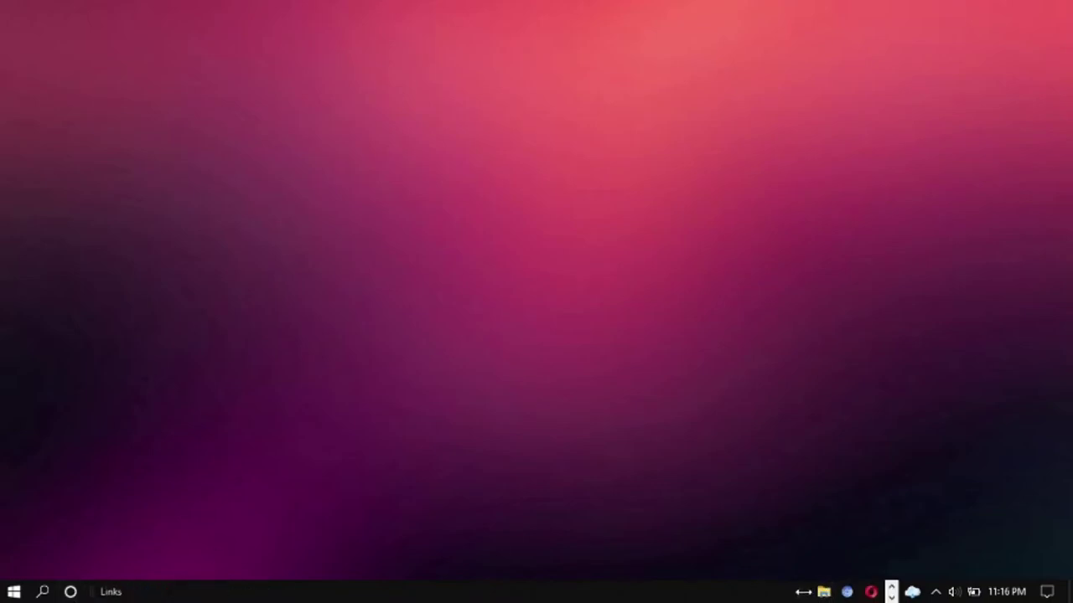
{"action": "left_click_drag", "start_coordinate": [802, 592], "coordinate": [420, 597]}
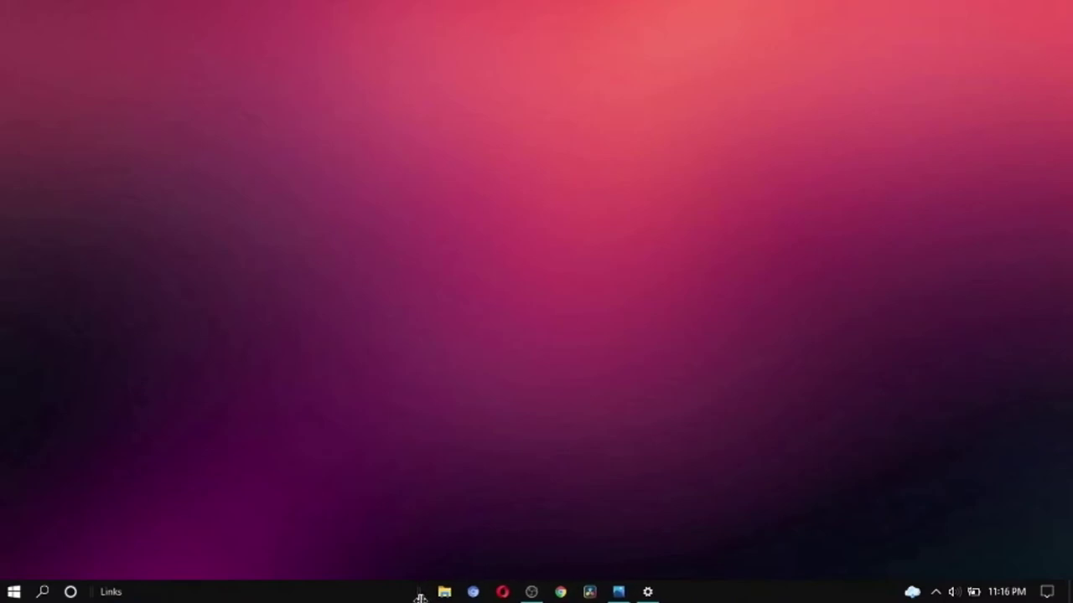
Step: Hide the title of the Links toolbar and lock the taskbar
{"action": "right_click", "coordinate": [351, 594]}
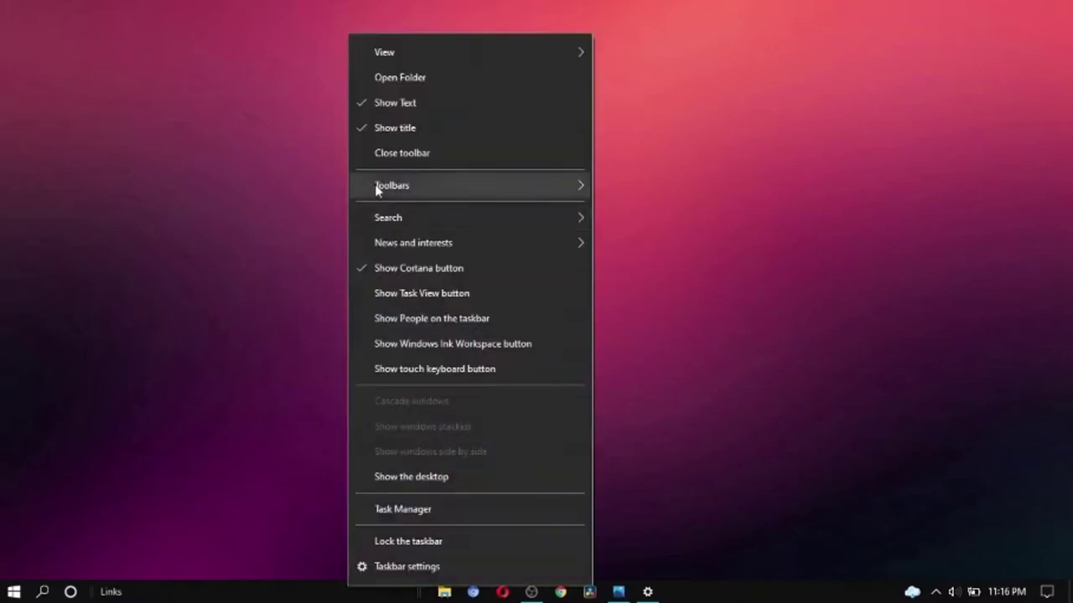
{"action": "left_click", "coordinate": [375, 137]}
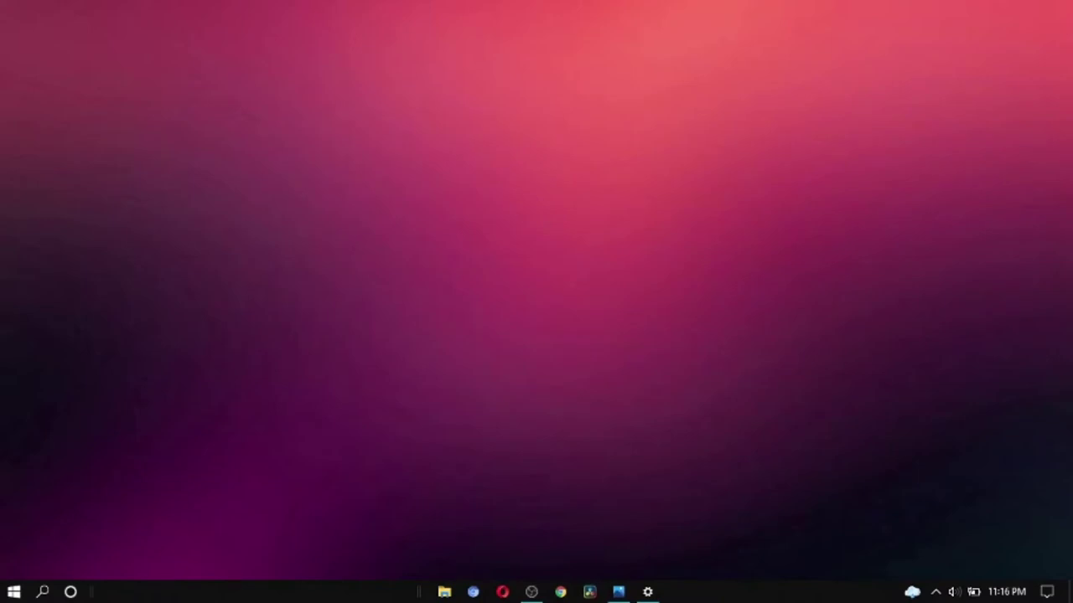
{"action": "right_click", "coordinate": [345, 592]}
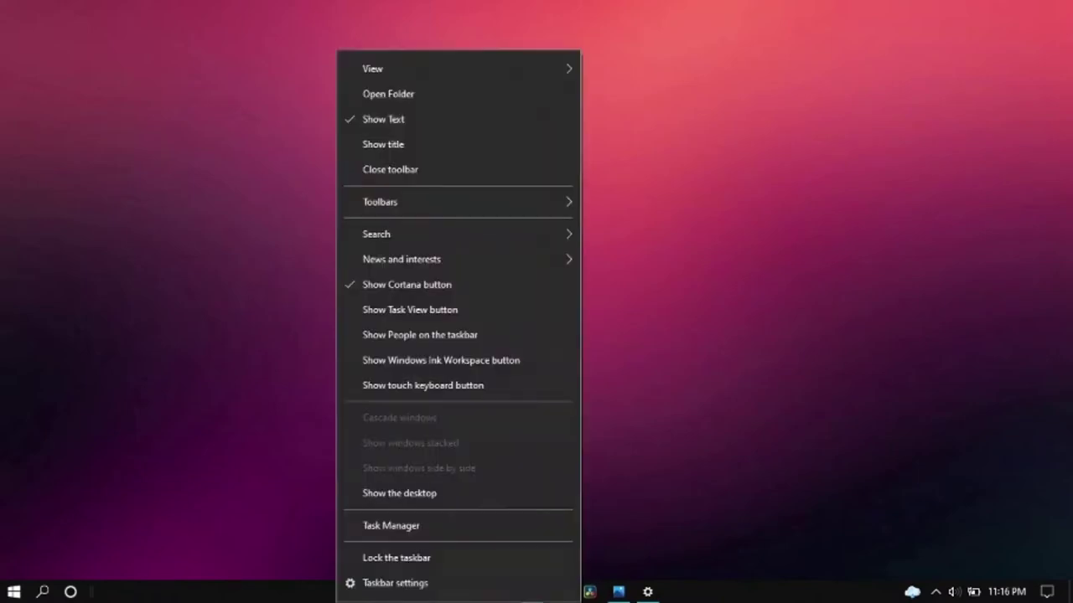
{"action": "left_click", "coordinate": [351, 567]}
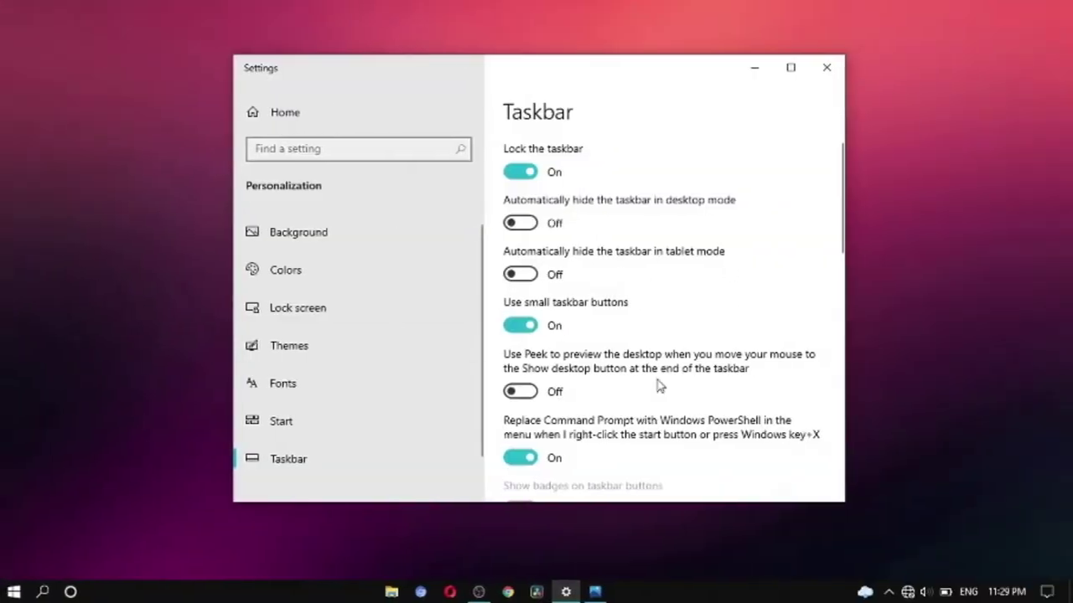
Step: Open the Colors personalization settings and set the overall color to Dark
{"action": "scroll", "coordinate": [660, 385], "scroll_direction": "down", "scroll_amount": 3}
{"action": "scroll", "coordinate": [660, 385], "scroll_direction": "up", "scroll_amount": 3}
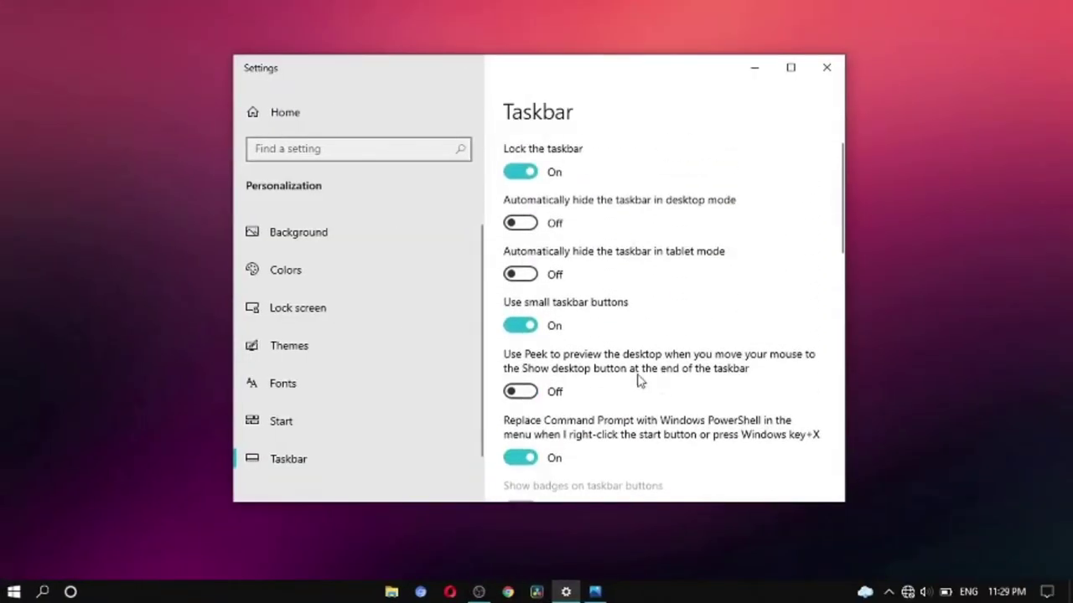
{"action": "left_click", "coordinate": [396, 286]}
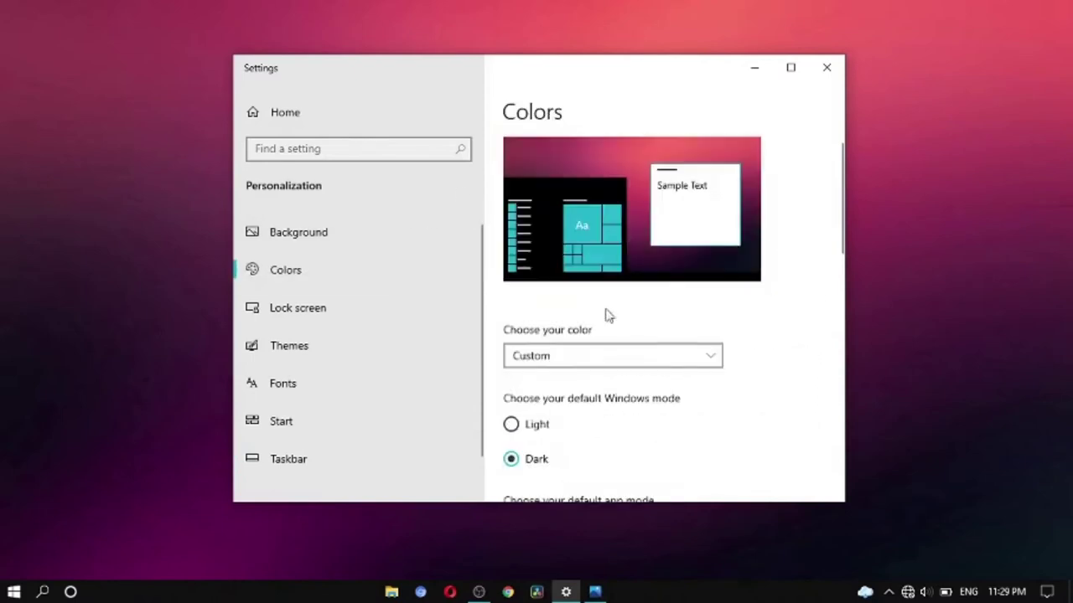
{"action": "scroll", "coordinate": [752, 322], "scroll_direction": "down", "scroll_amount": 2}
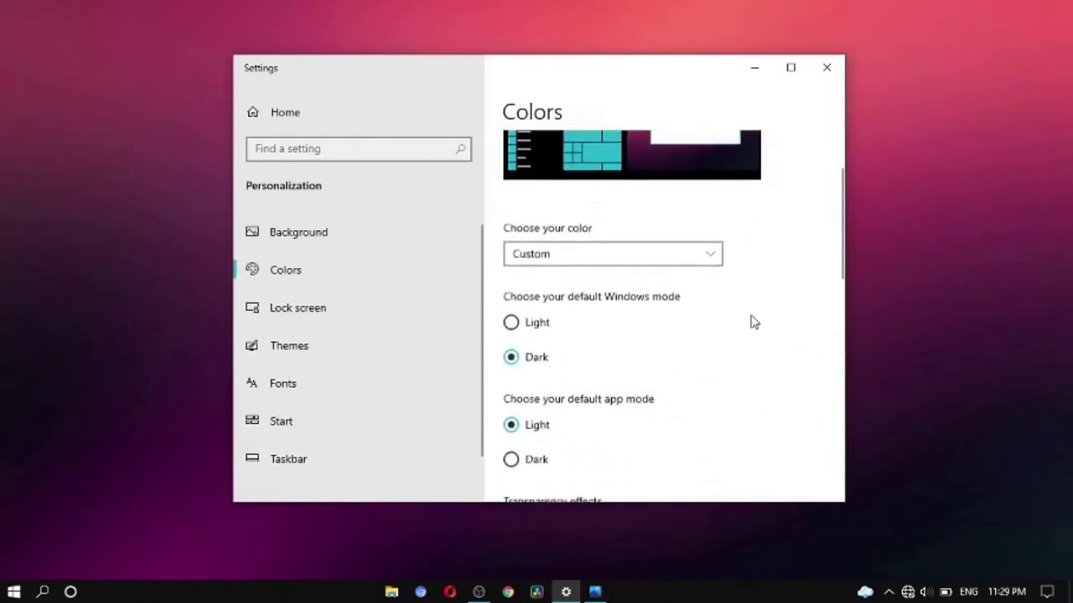
{"action": "left_click", "coordinate": [701, 255]}
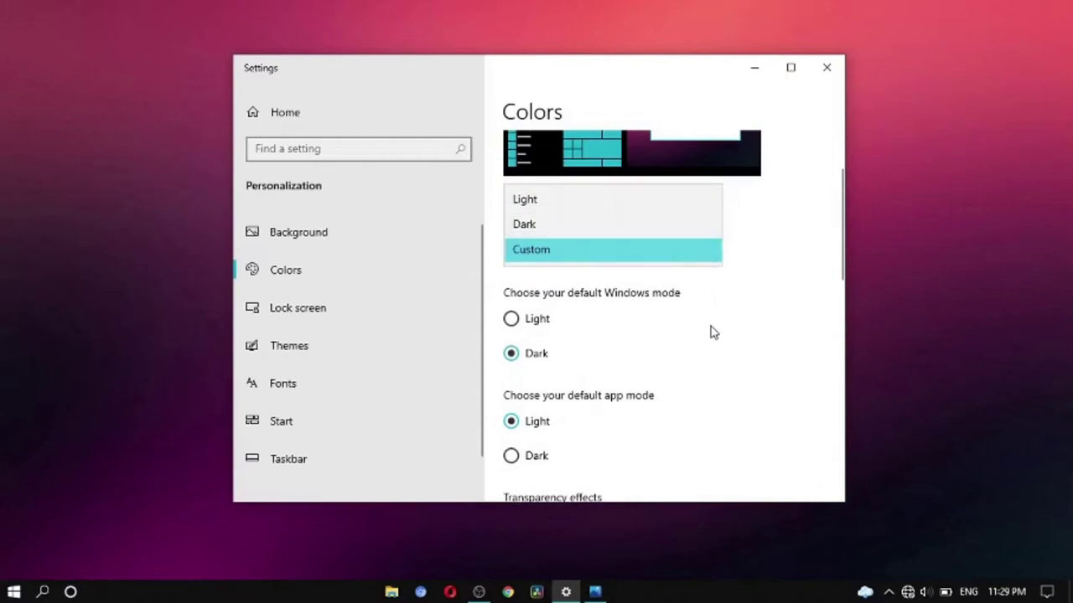
{"action": "left_click", "coordinate": [710, 332]}
{"action": "left_click", "coordinate": [711, 255]}
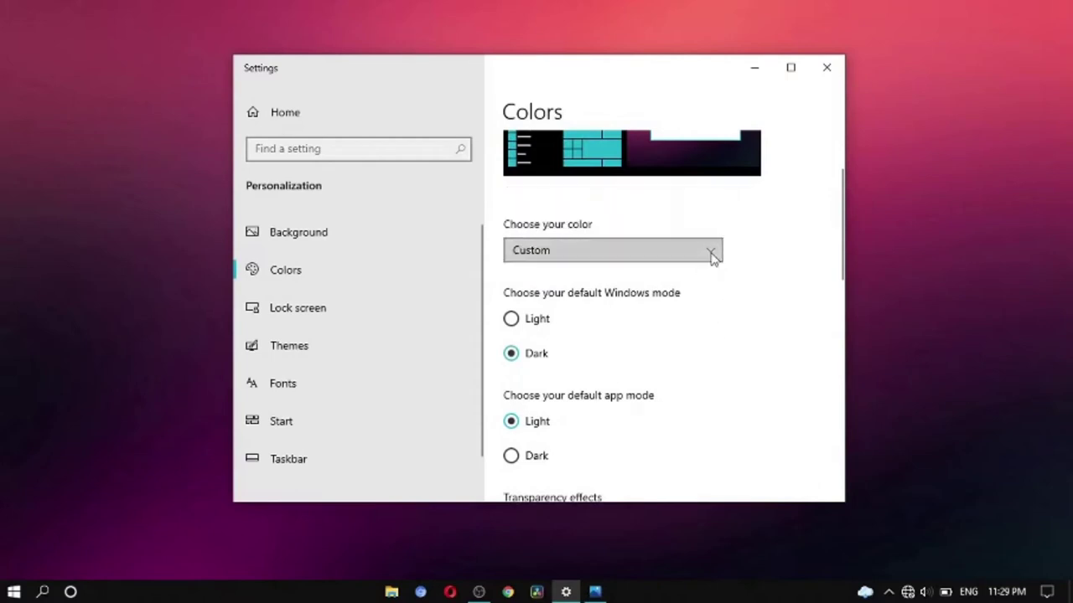
{"action": "left_click", "coordinate": [666, 227]}
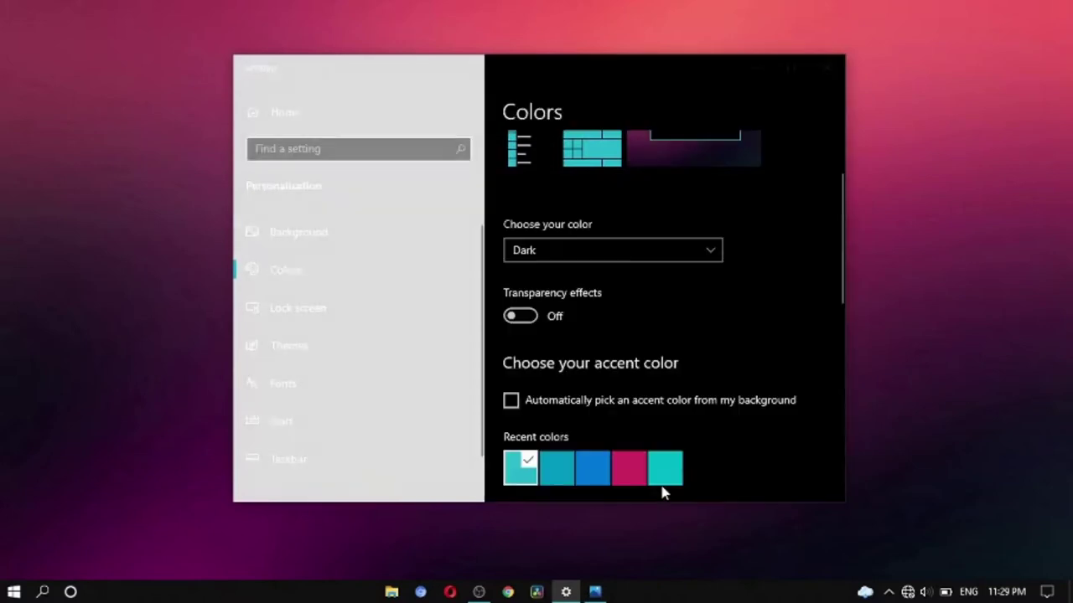
Step: Try the Light color scheme and switch to Custom with the default Windows mode set to Dark
{"action": "left_click", "coordinate": [718, 251]}
{"action": "left_click", "coordinate": [713, 227]}
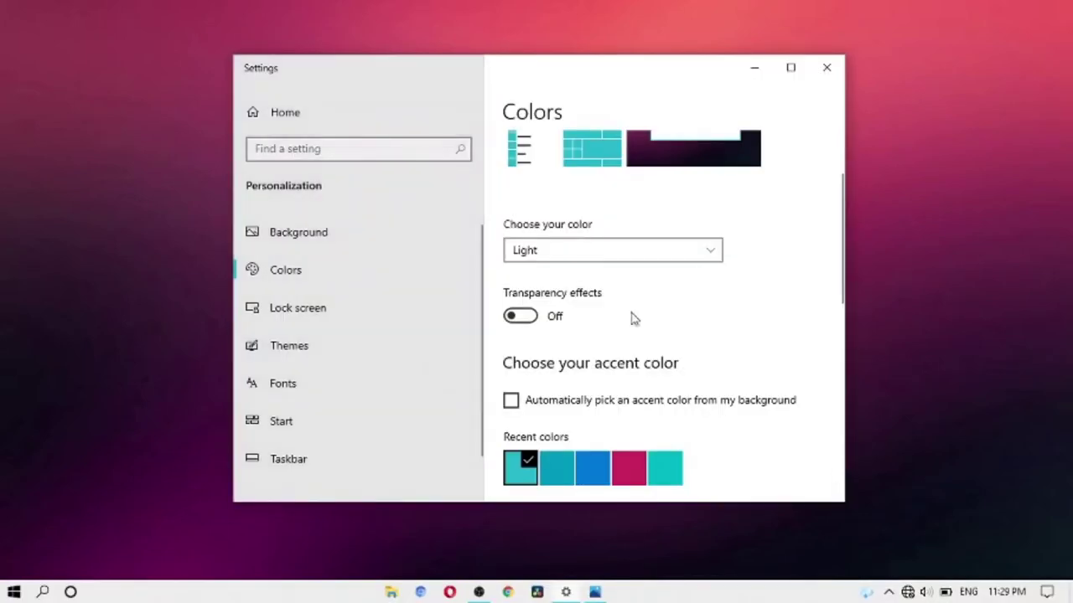
{"action": "left_click", "coordinate": [711, 251]}
{"action": "left_click", "coordinate": [697, 302]}
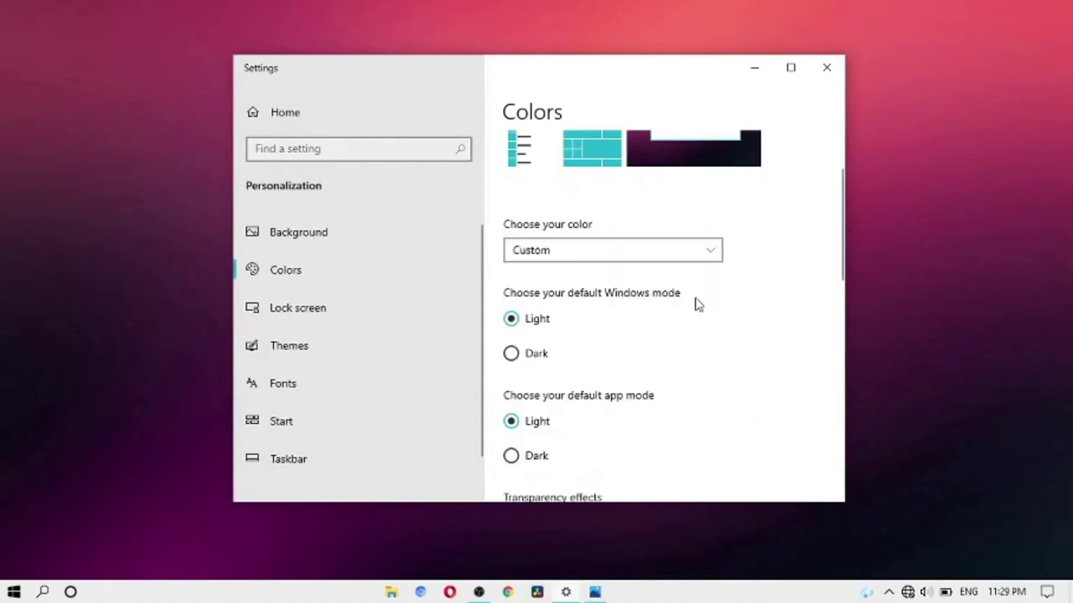
{"action": "left_click", "coordinate": [512, 354]}
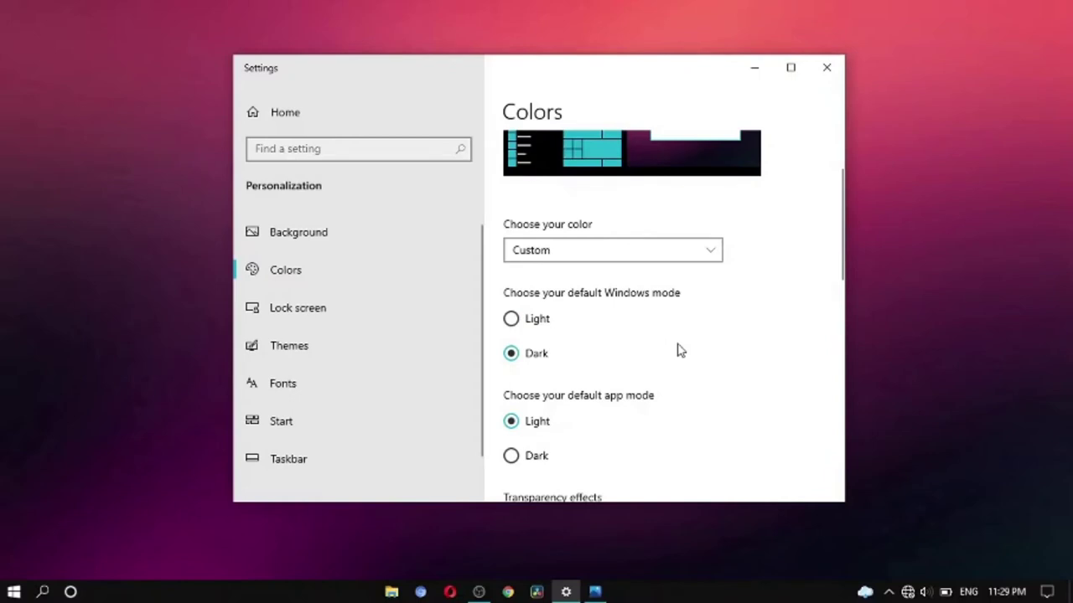
Step: Set the default app mode to Dark and the default Windows mode to Light
{"action": "scroll", "coordinate": [517, 457], "scroll_direction": "down", "scroll_amount": 2}
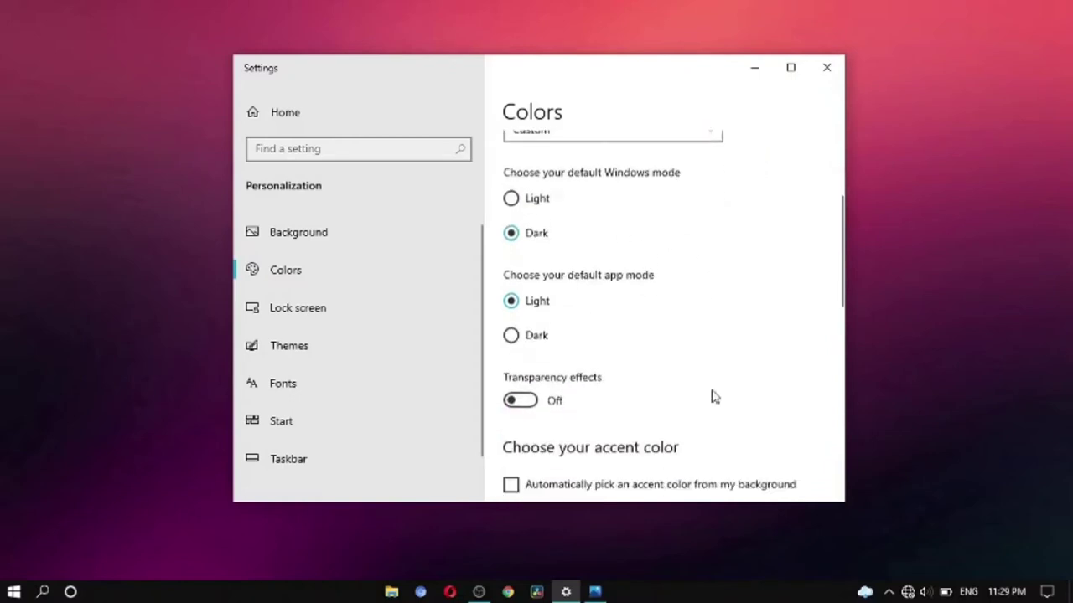
{"action": "scroll", "coordinate": [714, 396], "scroll_direction": "up", "scroll_amount": 1}
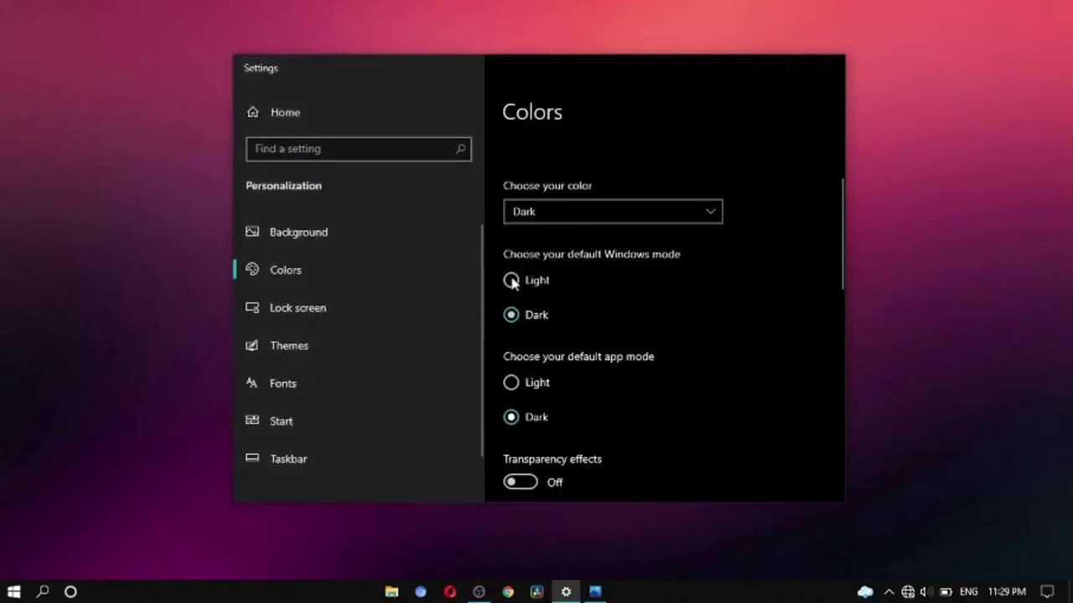
{"action": "left_click", "coordinate": [511, 281]}
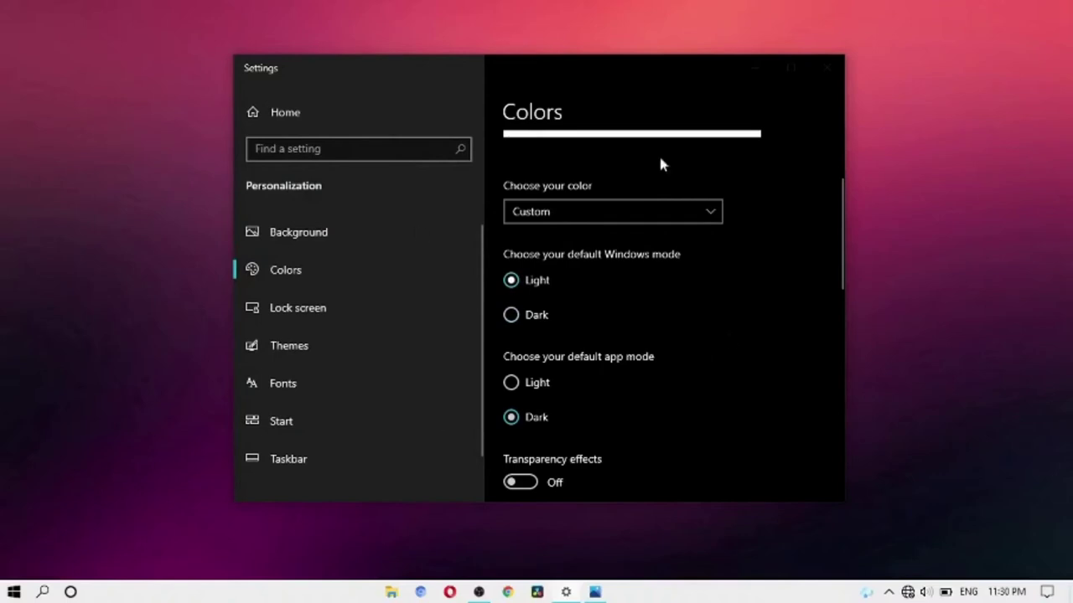
Step: Set the overall color choice to Dark for both Windows and apps
{"action": "scroll", "coordinate": [702, 208], "scroll_direction": "down", "scroll_amount": 3}
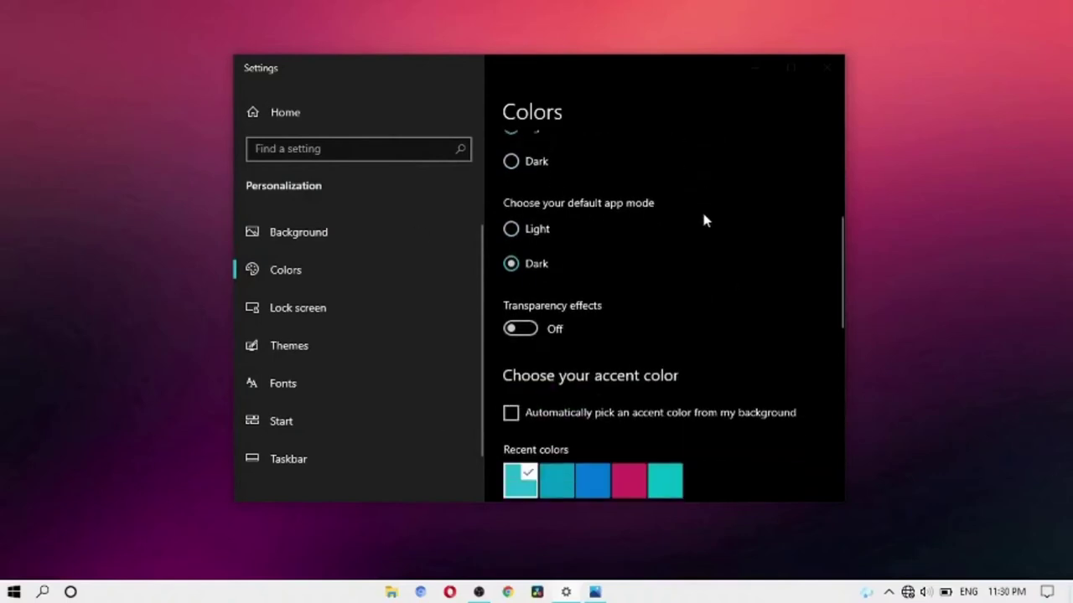
{"action": "scroll", "coordinate": [704, 214], "scroll_direction": "up", "scroll_amount": 4}
{"action": "left_click", "coordinate": [710, 293]}
{"action": "left_click", "coordinate": [711, 267]}
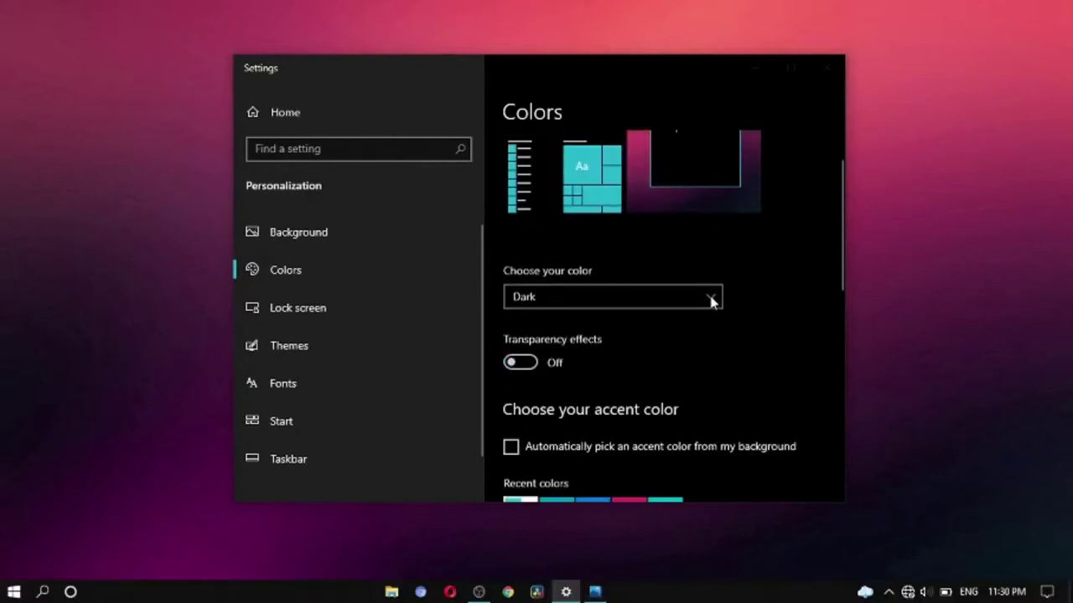
Step: Turn on transparency effects and minimize the Settings window
{"action": "scroll", "coordinate": [732, 405], "scroll_direction": "down", "scroll_amount": 1}
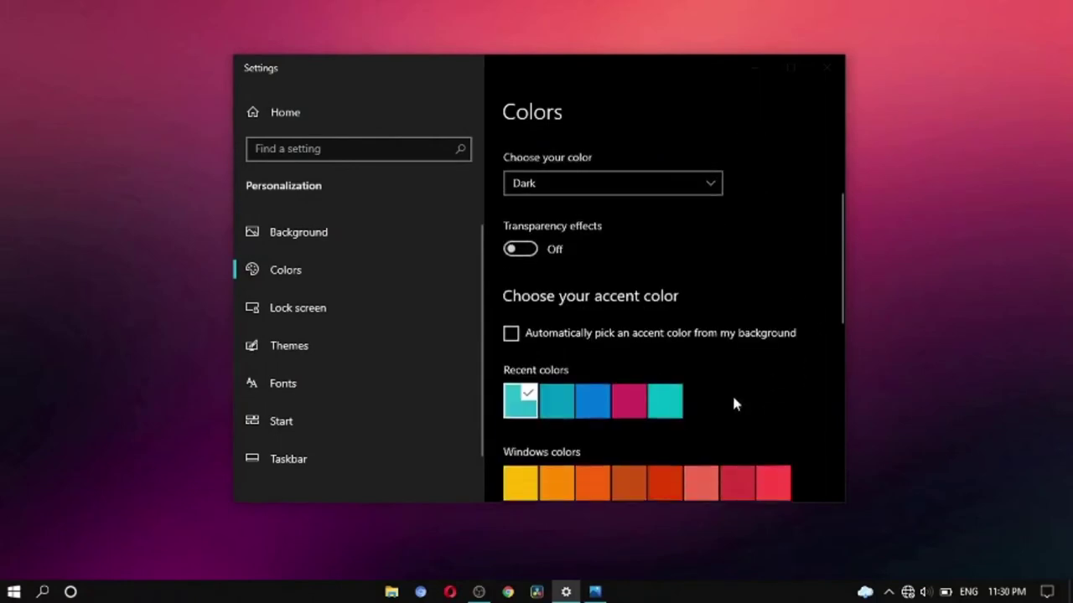
{"action": "scroll", "coordinate": [732, 405], "scroll_direction": "up", "scroll_amount": 2}
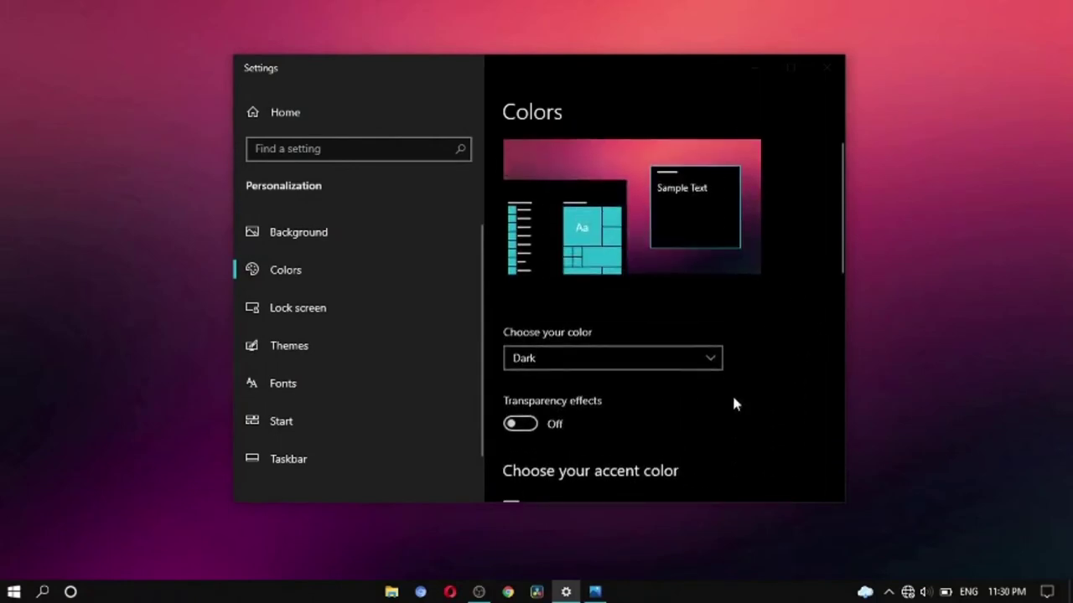
{"action": "left_click", "coordinate": [521, 422]}
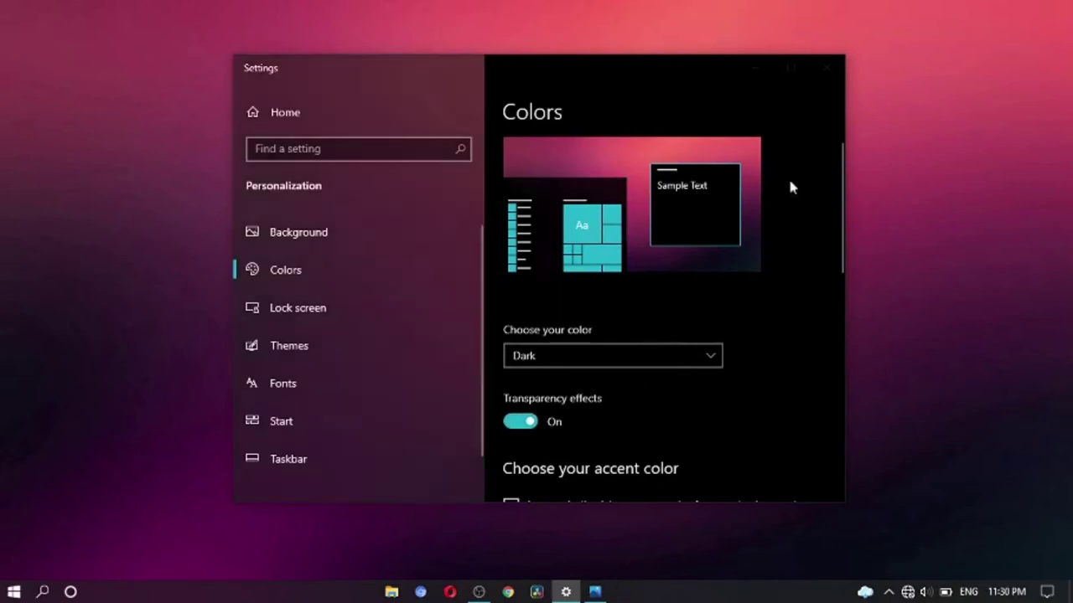
{"action": "left_click", "coordinate": [754, 69]}
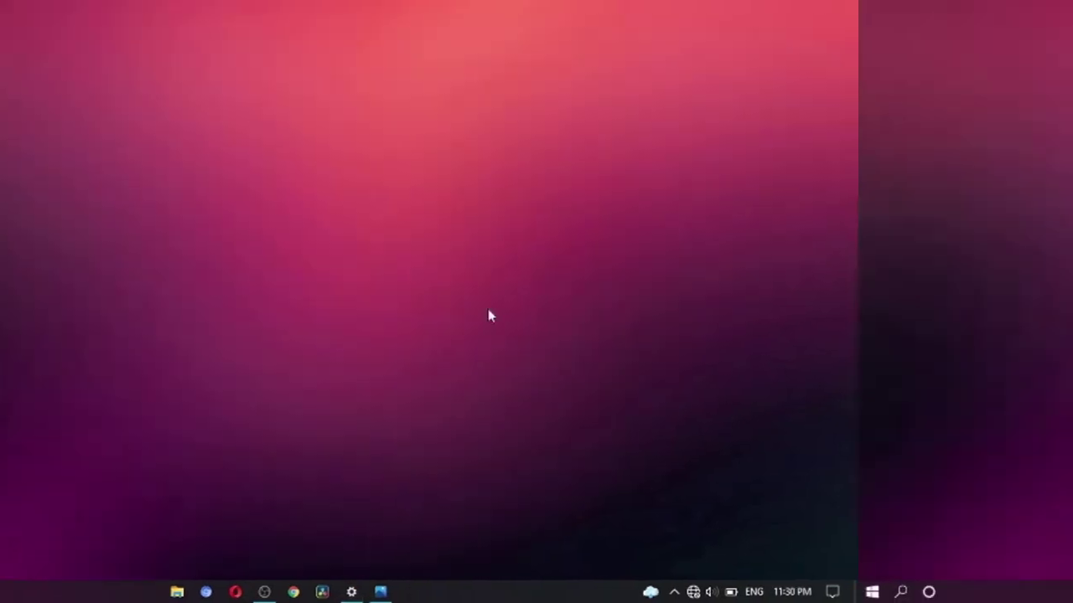
Step: Switch to Photos, set the open purple landscape image as the desktop background and minimize the window
{"action": "left_click", "coordinate": [595, 591]}
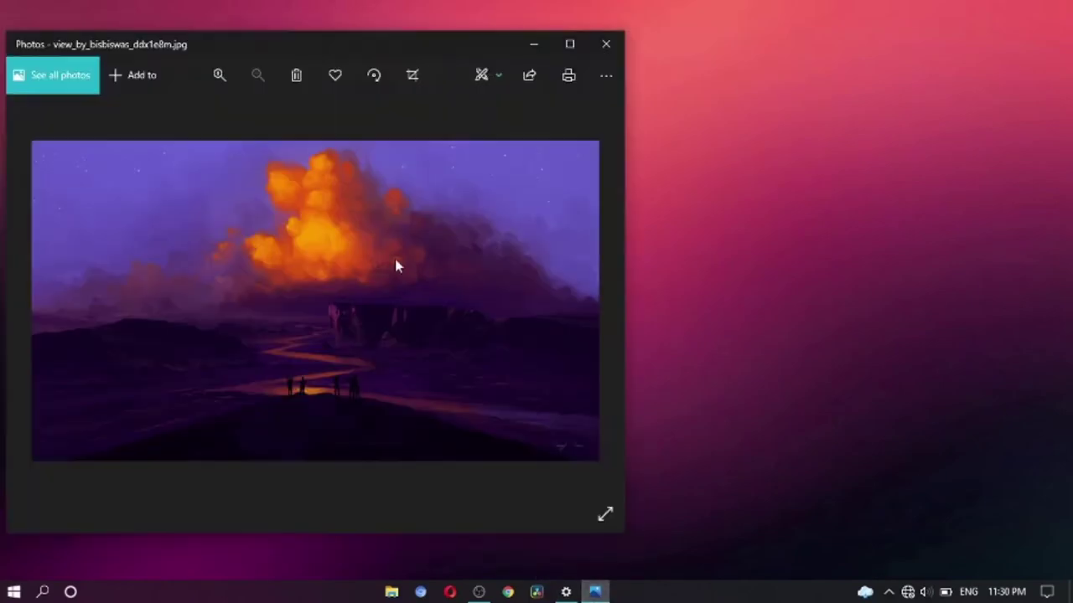
{"action": "right_click", "coordinate": [546, 244]}
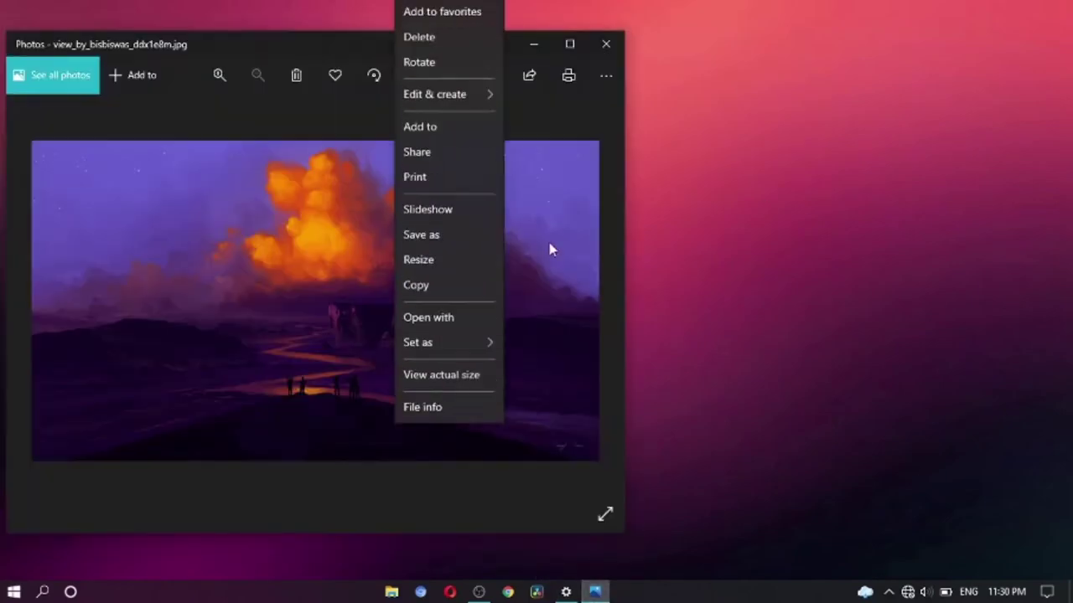
{"action": "mouse_move", "coordinate": [449, 346]}
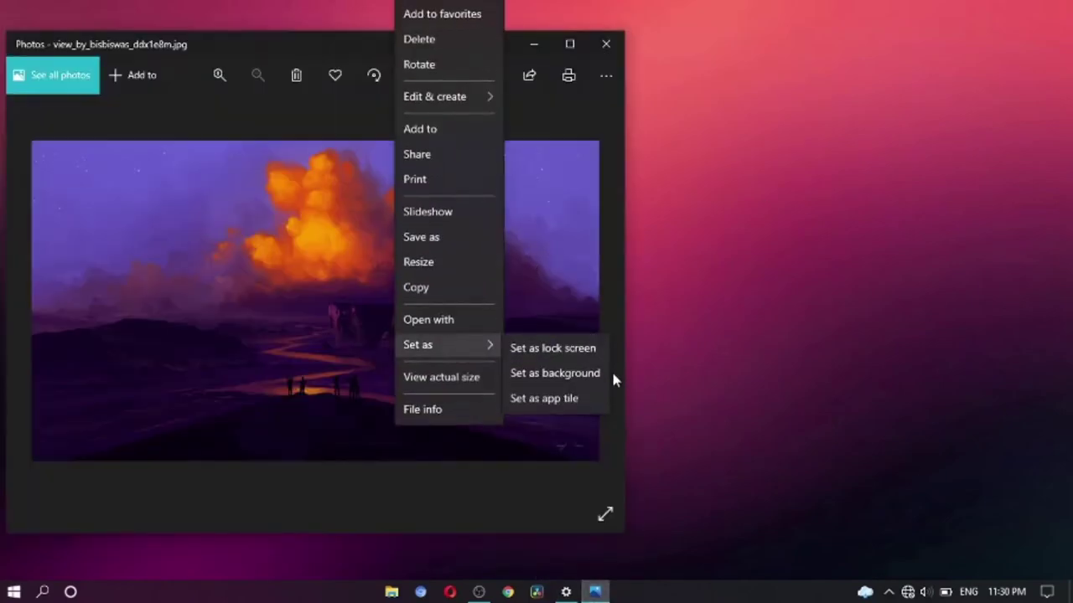
{"action": "left_click", "coordinate": [588, 375]}
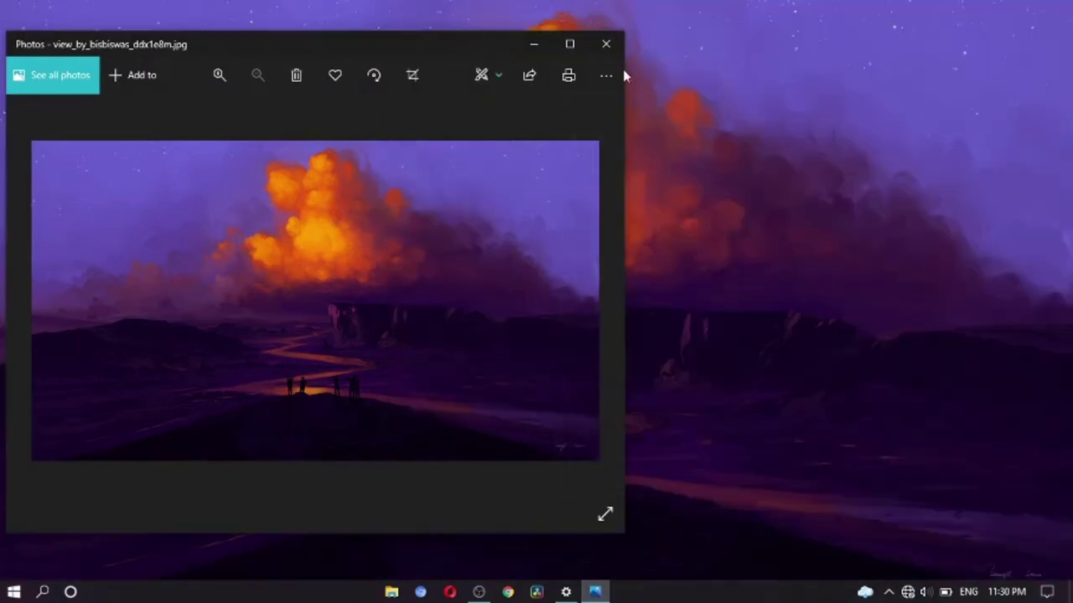
{"action": "left_click", "coordinate": [534, 44]}
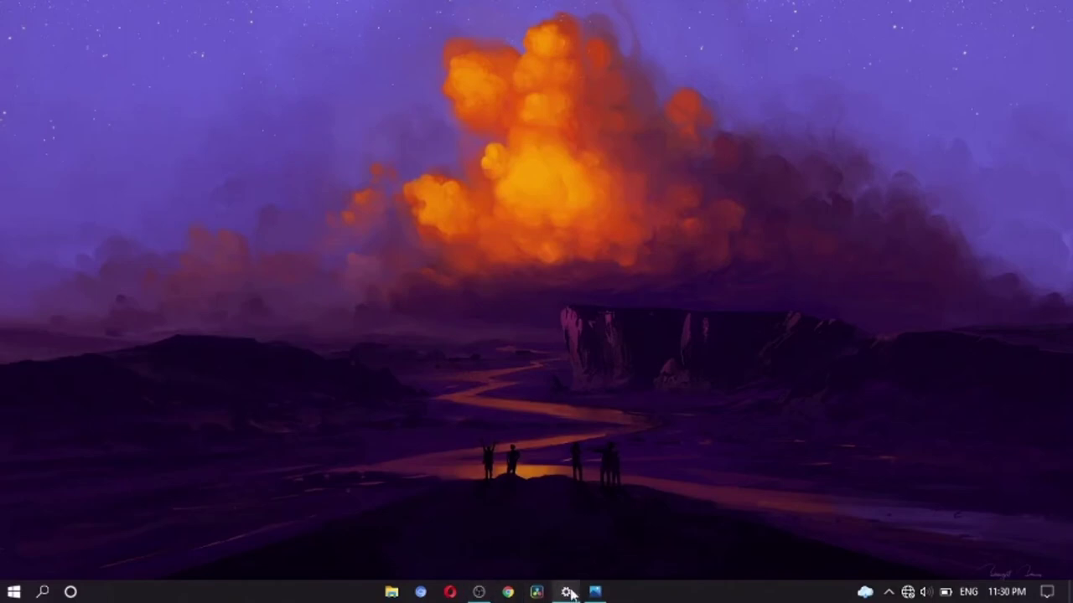
Step: Switch back to Settings and have the accent color picked automatically from the background
{"action": "left_click", "coordinate": [566, 592]}
{"action": "scroll", "coordinate": [696, 419], "scroll_direction": "down", "scroll_amount": 3}
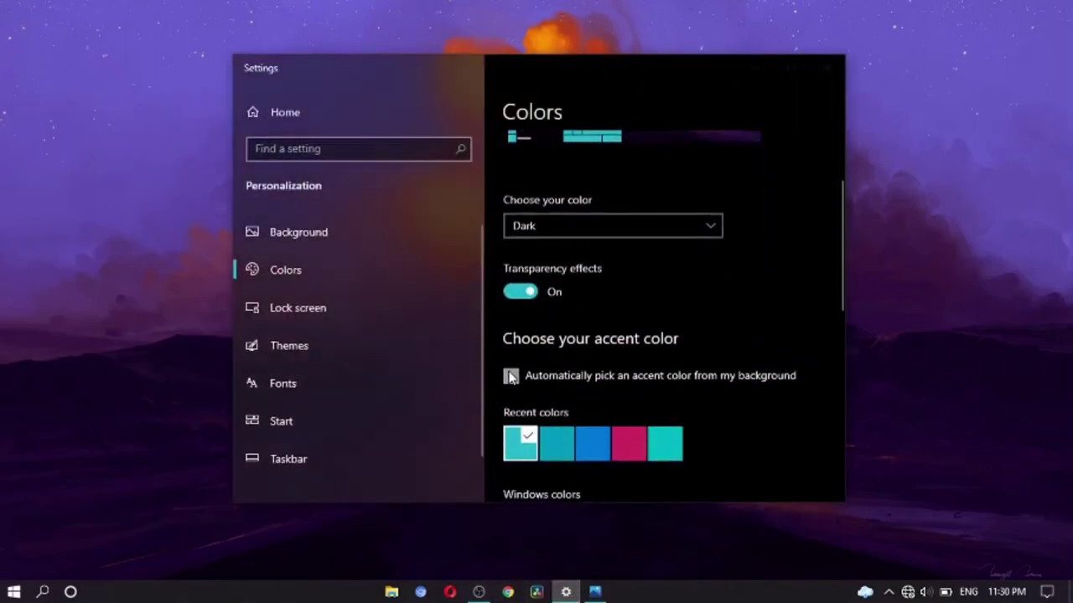
{"action": "left_click", "coordinate": [511, 377]}
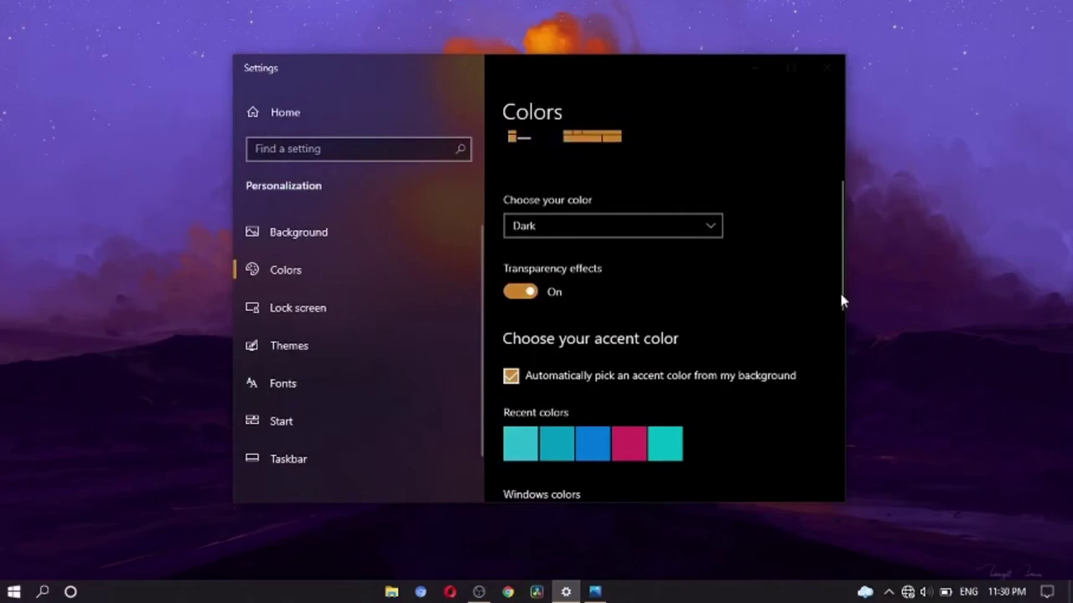
Step: Show the accent color on Start, taskbar, and action center, and on title bars and window borders
{"action": "scroll", "coordinate": [842, 302], "scroll_direction": "down", "scroll_amount": 1}
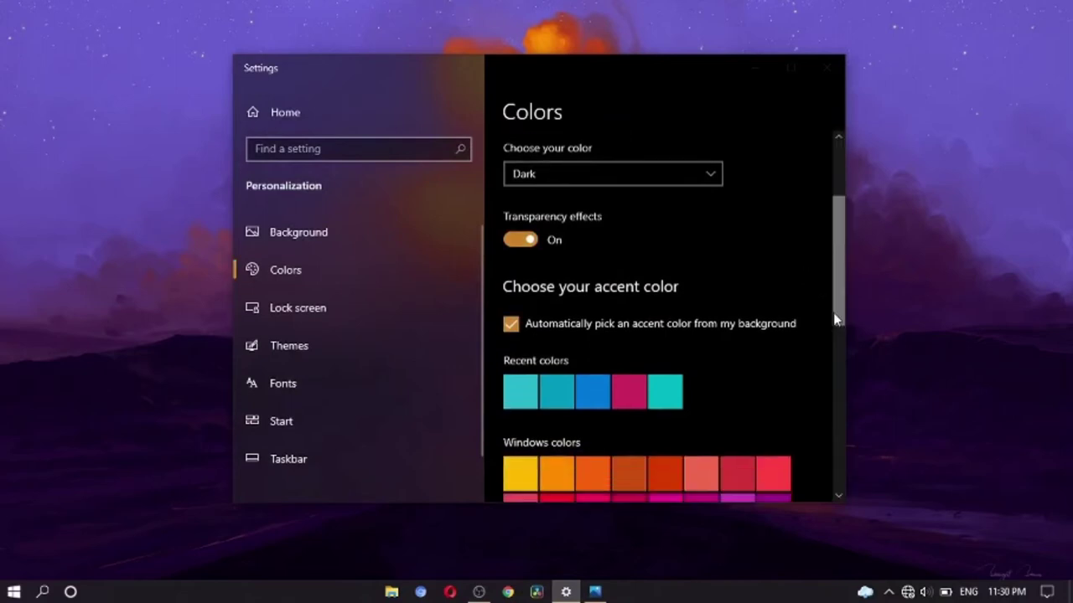
{"action": "scroll", "coordinate": [835, 319], "scroll_direction": "down", "scroll_amount": 6}
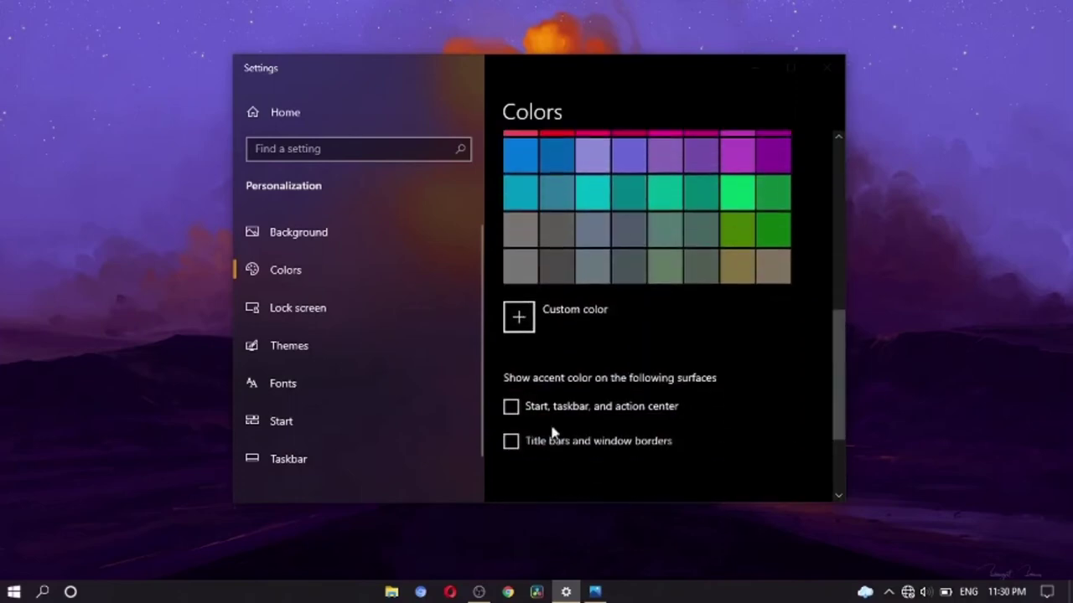
{"action": "left_click", "coordinate": [513, 409]}
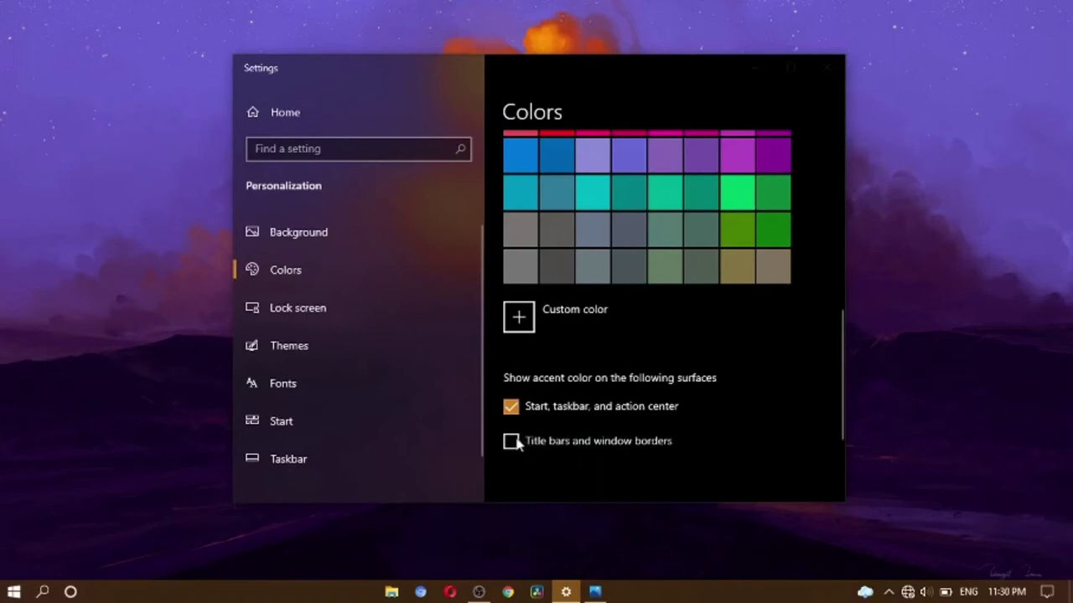
{"action": "left_click", "coordinate": [512, 442]}
{"action": "scroll", "coordinate": [699, 407], "scroll_direction": "down", "scroll_amount": 2}
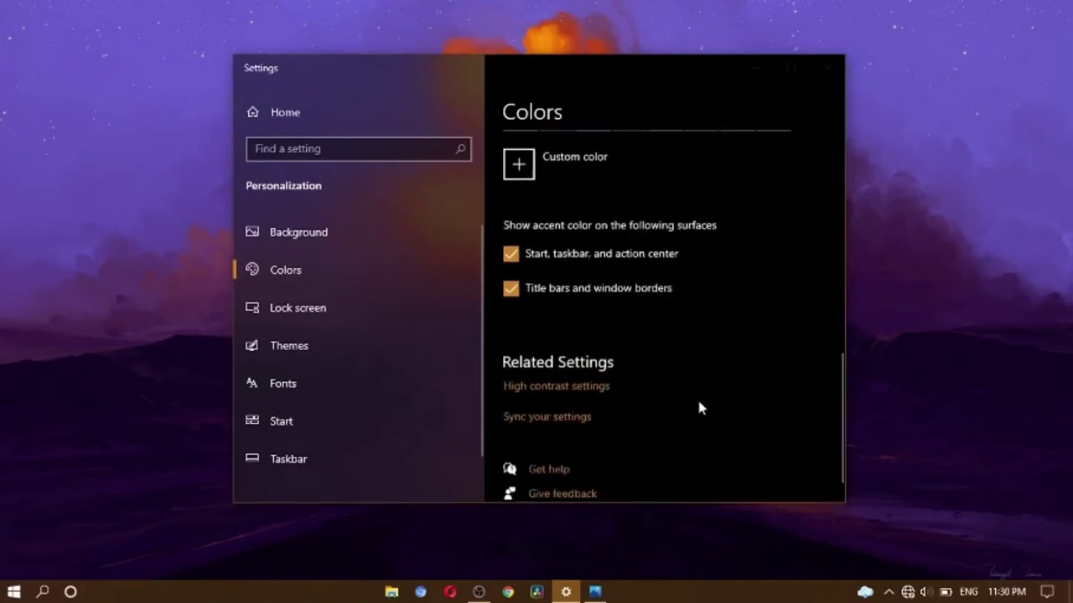
{"action": "scroll", "coordinate": [699, 407], "scroll_direction": "up", "scroll_amount": 2}
{"action": "scroll", "coordinate": [700, 408], "scroll_direction": "down", "scroll_amount": 2}
{"action": "scroll", "coordinate": [700, 408], "scroll_direction": "up", "scroll_amount": 2}
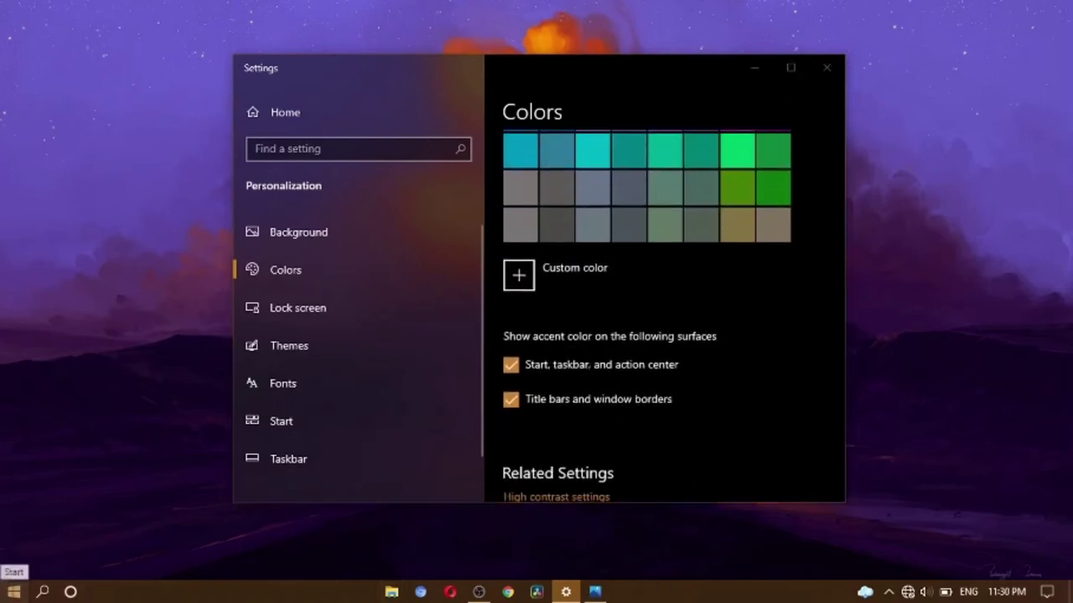
Step: Open the Start menu to examine how the accent color looks on it, and close it again
{"action": "left_click", "coordinate": [13, 592]}
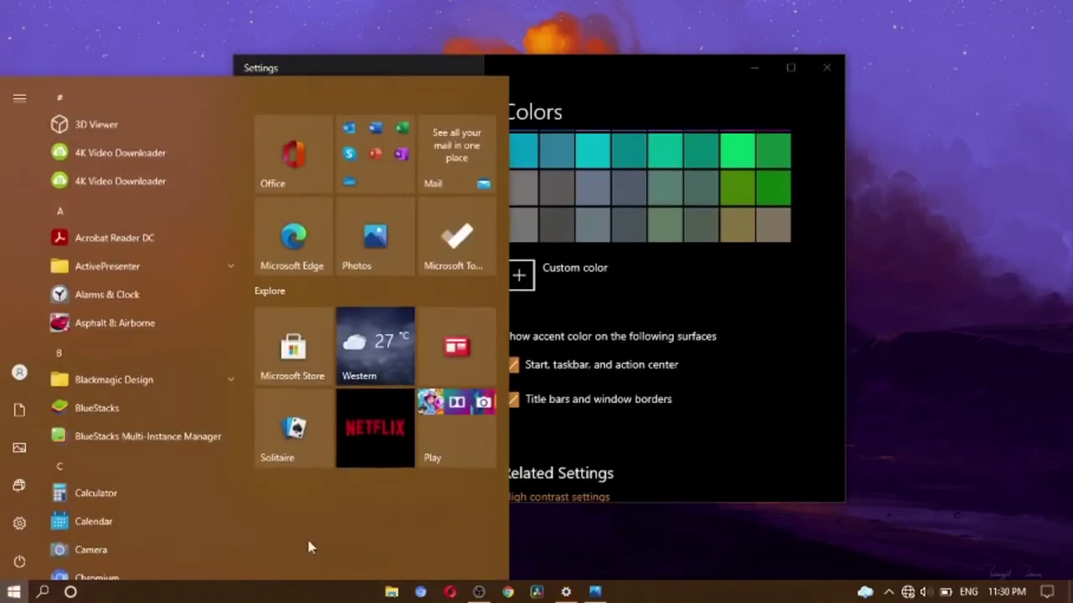
{"action": "scroll", "coordinate": [117, 335], "scroll_direction": "down", "scroll_amount": 3}
{"action": "scroll", "coordinate": [117, 336], "scroll_direction": "up", "scroll_amount": 3}
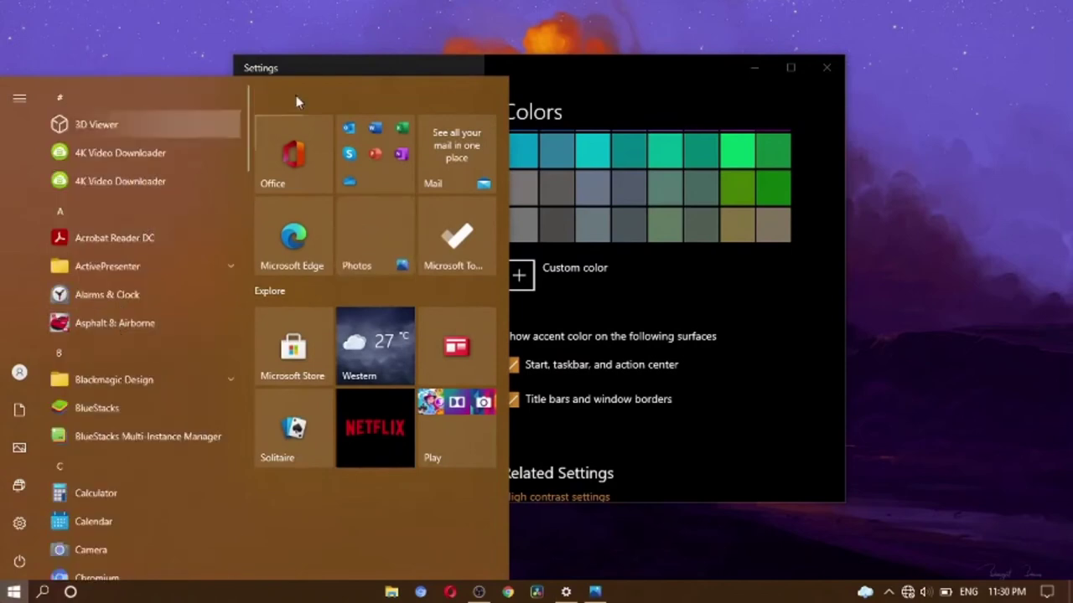
{"action": "left_click", "coordinate": [842, 540]}
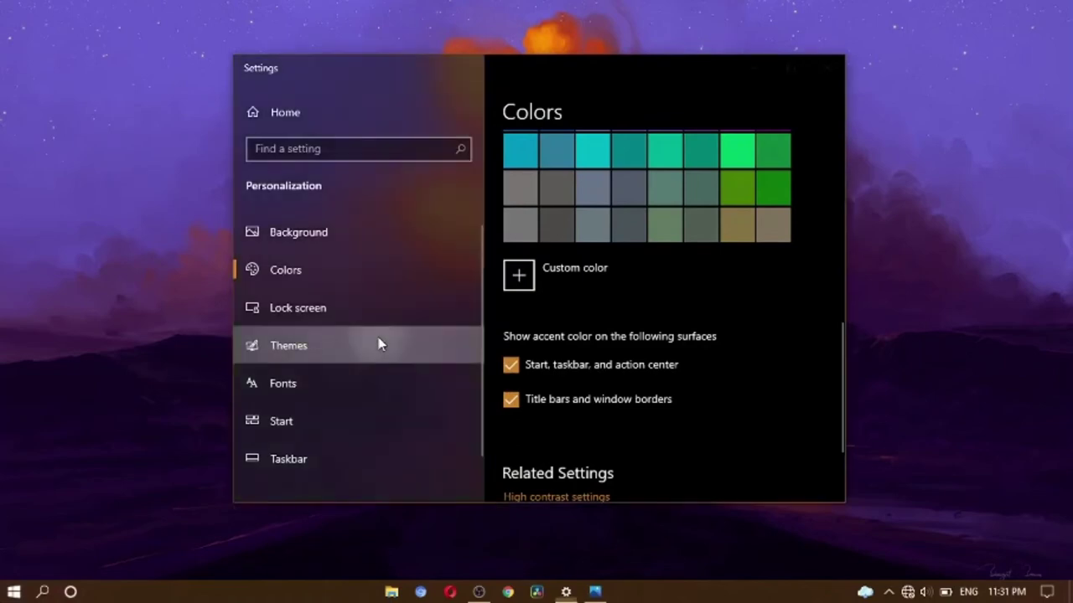
Step: Change the theme's mouse cursor to the Windows Black (system scheme) pointer scheme and close Settings
{"action": "left_click", "coordinate": [379, 344]}
{"action": "scroll", "coordinate": [658, 429], "scroll_direction": "down", "scroll_amount": 3}
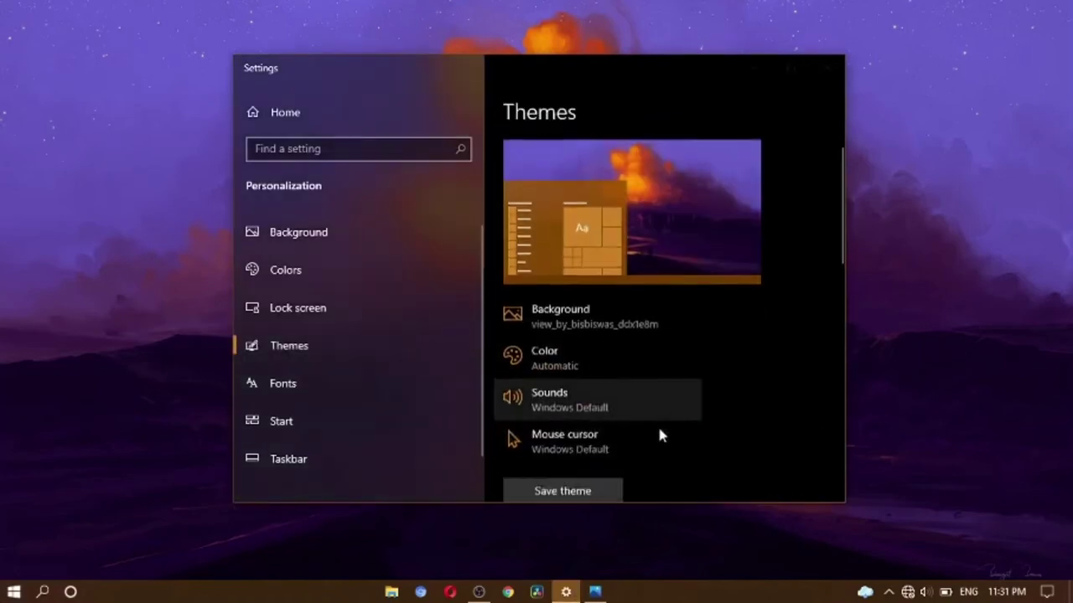
{"action": "left_click", "coordinate": [618, 303]}
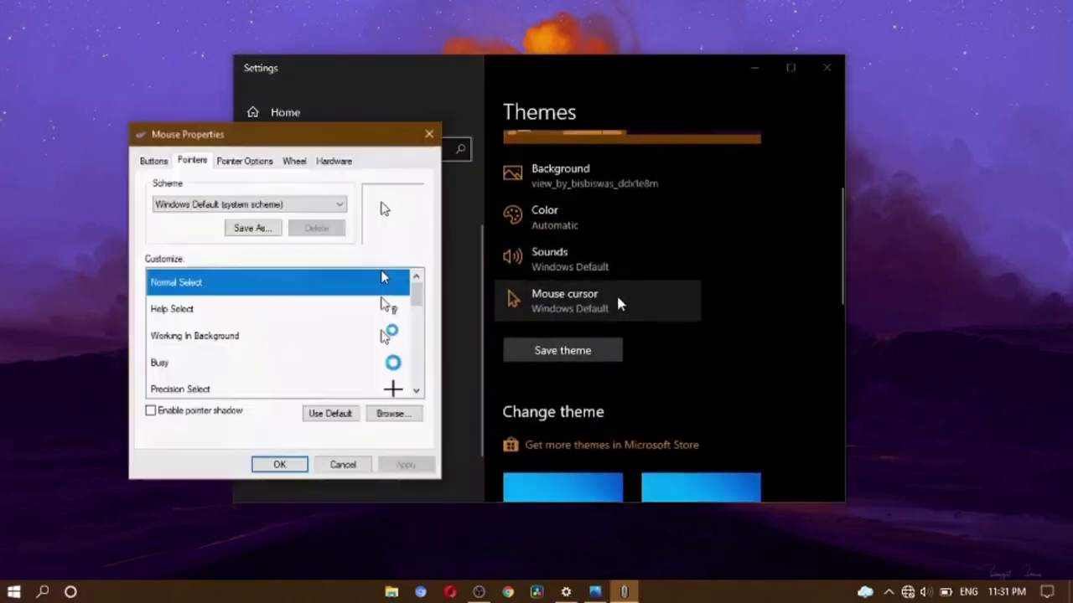
{"action": "left_click", "coordinate": [238, 204]}
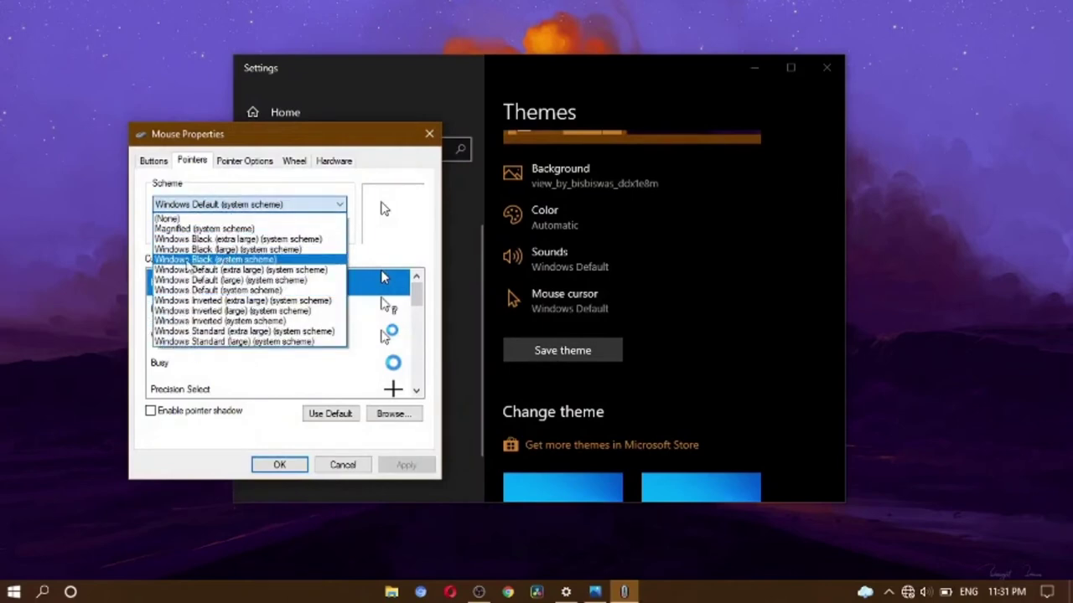
{"action": "left_click", "coordinate": [266, 259]}
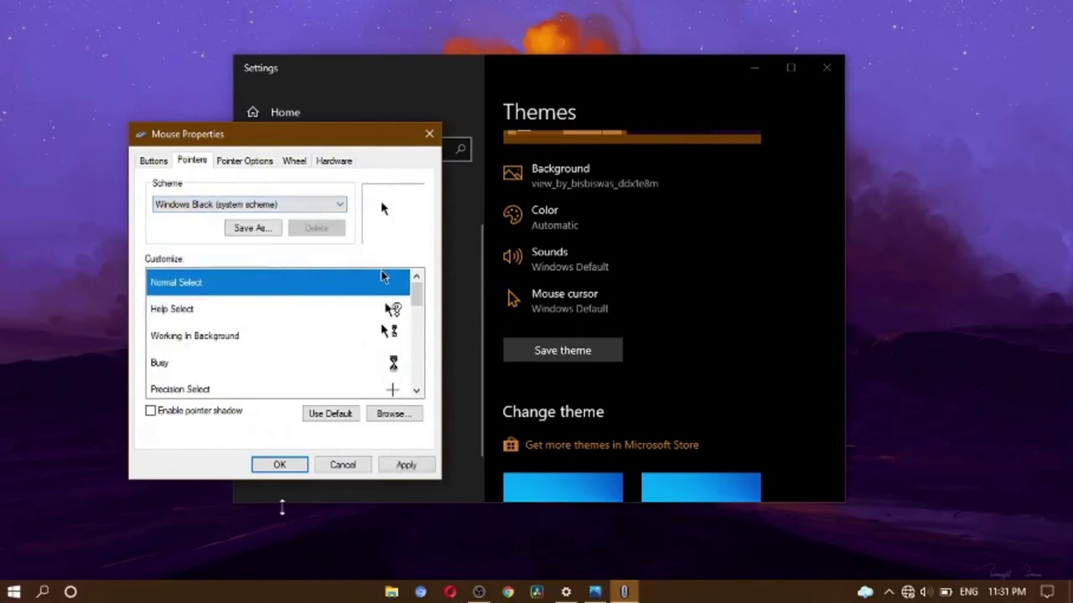
{"action": "left_click", "coordinate": [295, 467]}
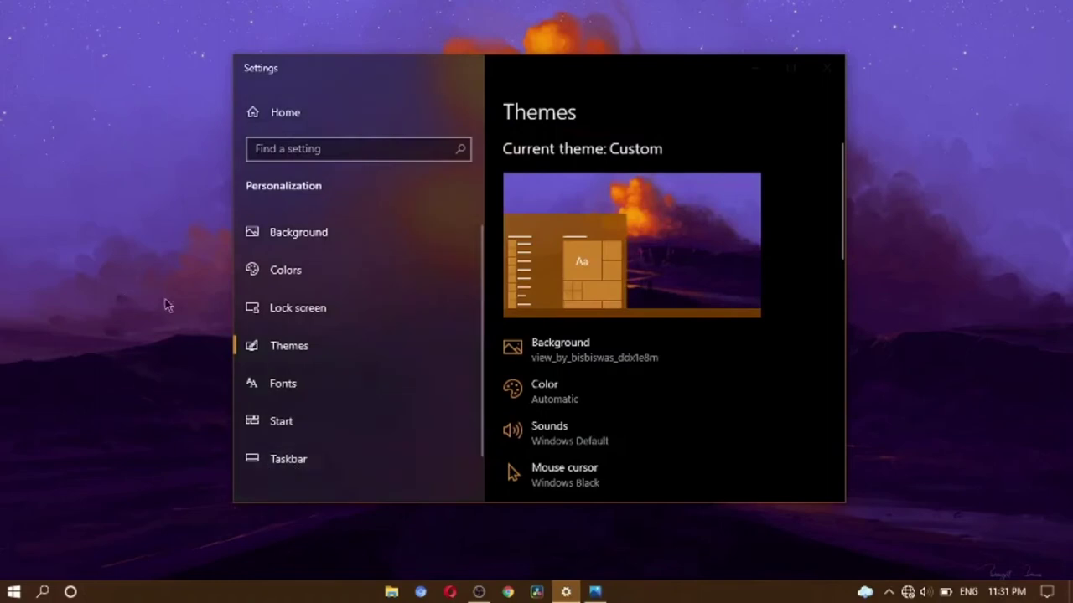
{"action": "scroll", "coordinate": [371, 474], "scroll_direction": "down", "scroll_amount": 2}
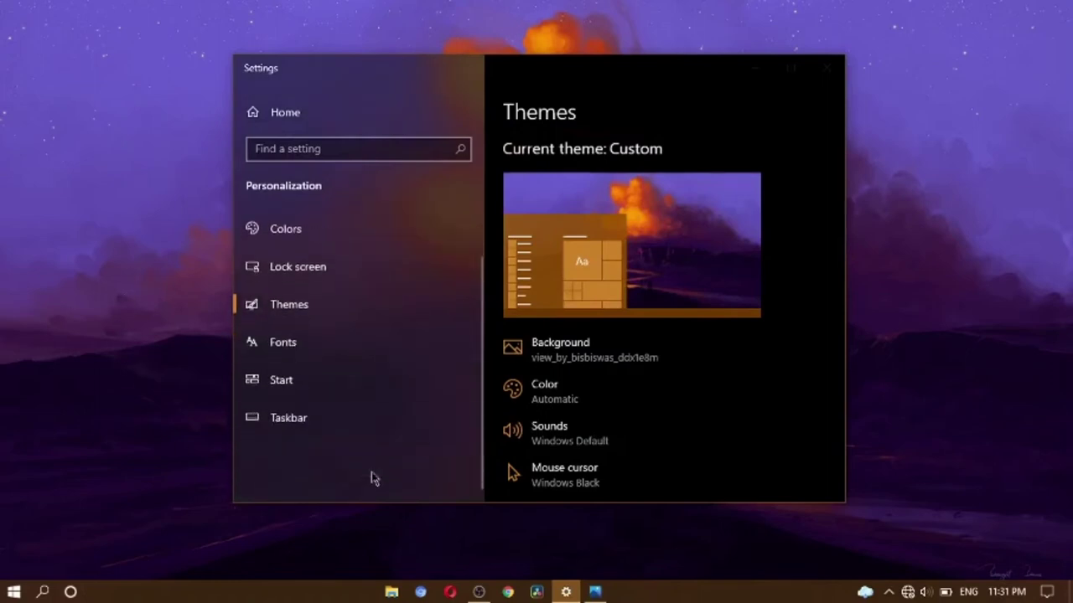
{"action": "scroll", "coordinate": [459, 231], "scroll_direction": "up", "scroll_amount": 1}
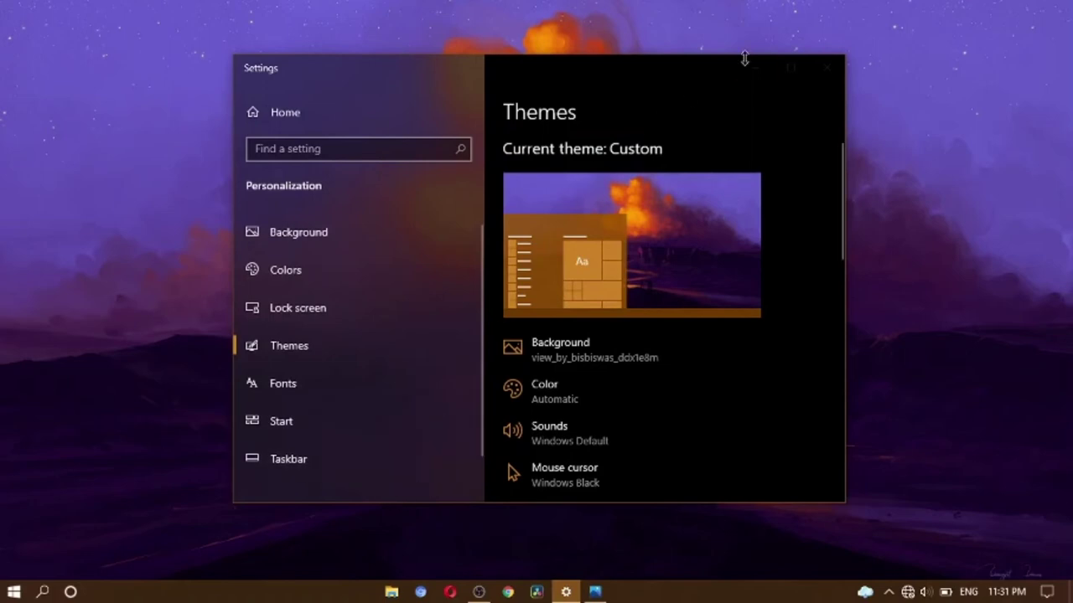
{"action": "left_click", "coordinate": [826, 62]}
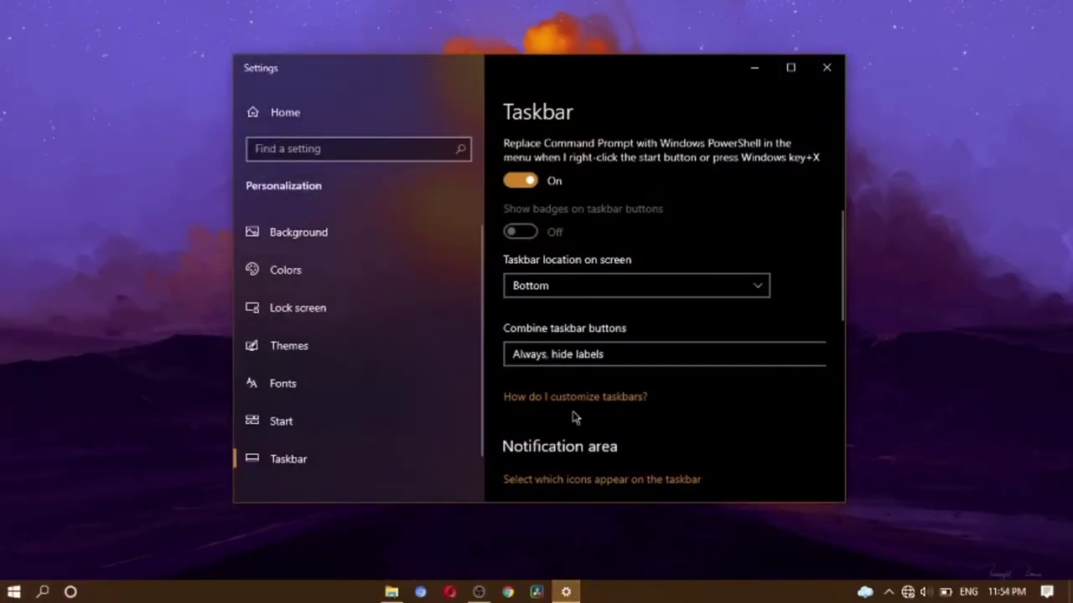
Step: Set the taskbar location on screen to Top and minimize Settings to view the desktop
{"action": "left_click", "coordinate": [725, 292]}
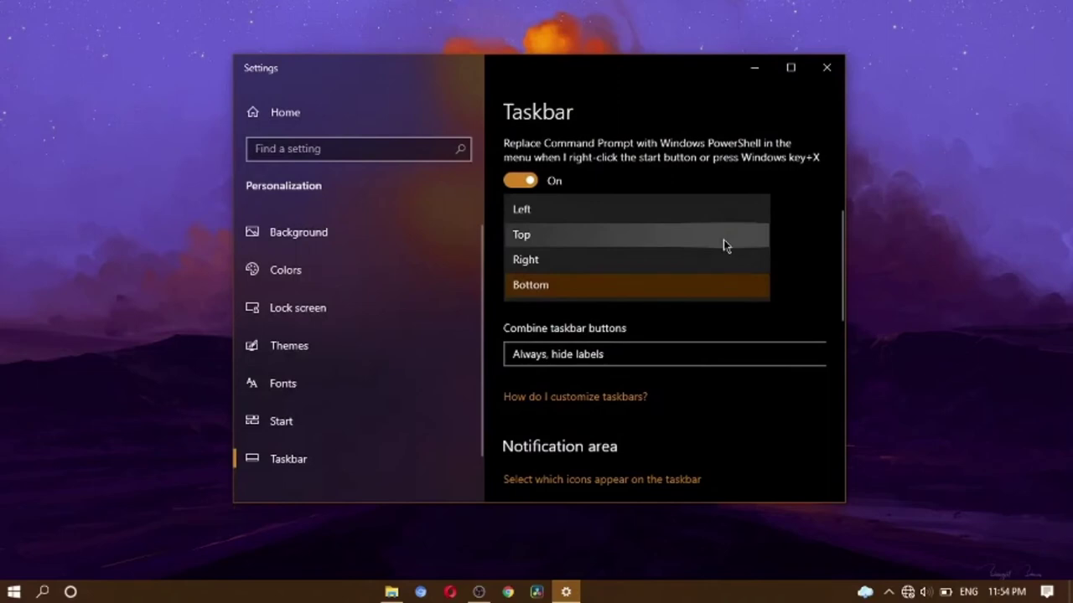
{"action": "left_click", "coordinate": [725, 244]}
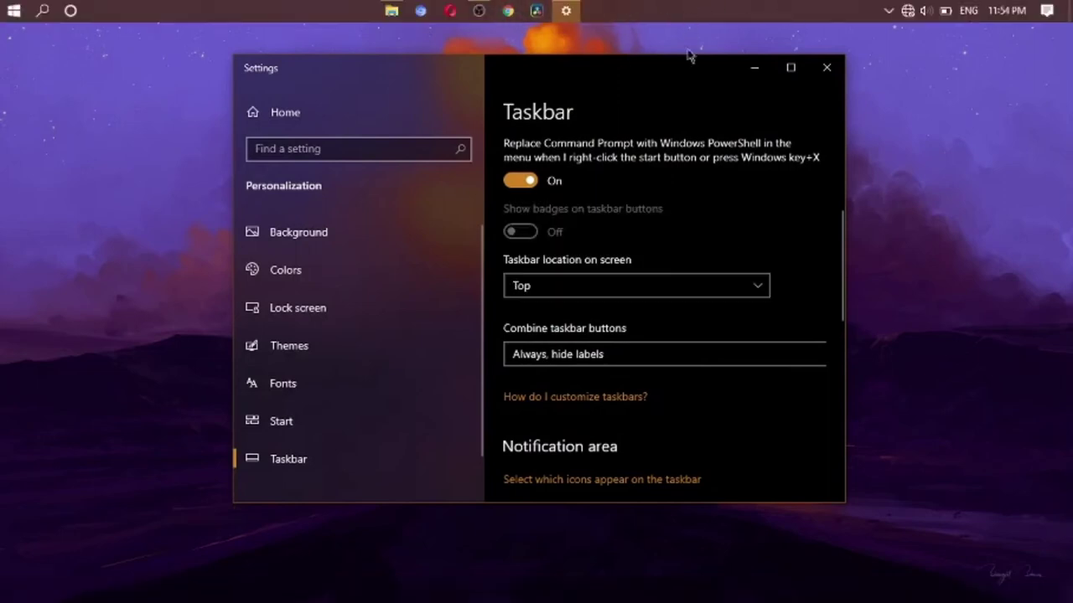
{"action": "left_click", "coordinate": [754, 67]}
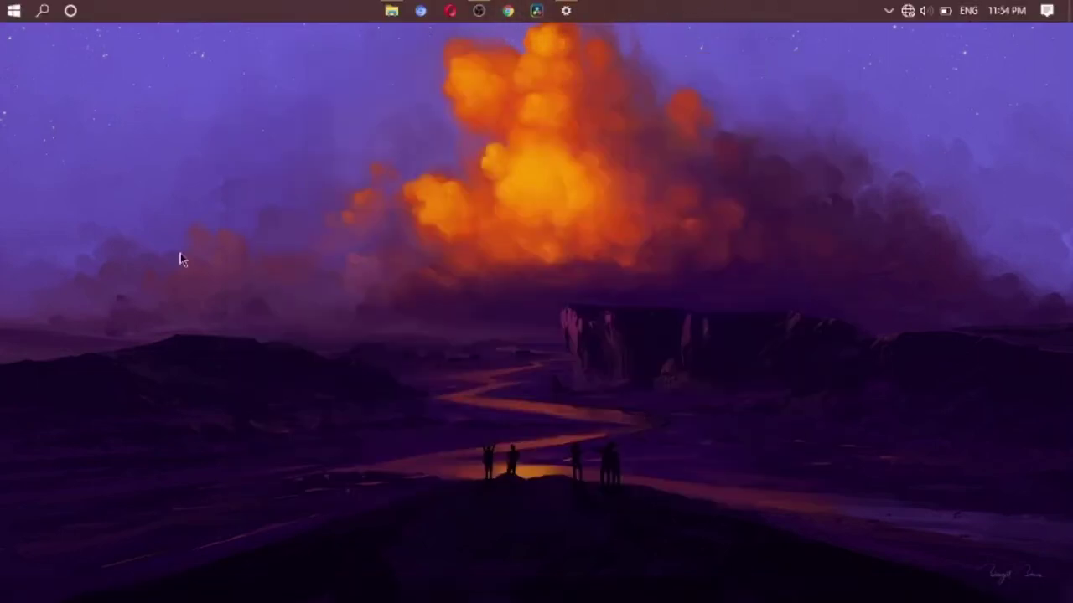
Step: Restore Settings, set the taskbar location on screen to Left and view the desktop
{"action": "left_click", "coordinate": [562, 11]}
{"action": "left_click", "coordinate": [606, 293]}
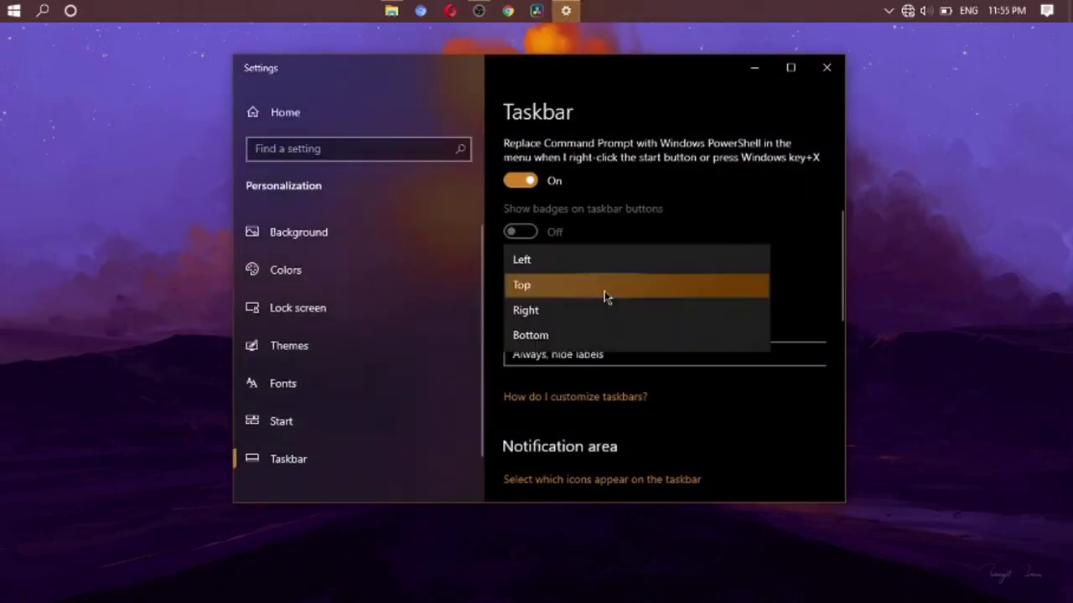
{"action": "left_click", "coordinate": [606, 289]}
{"action": "left_click", "coordinate": [606, 289]}
{"action": "left_click", "coordinate": [607, 267]}
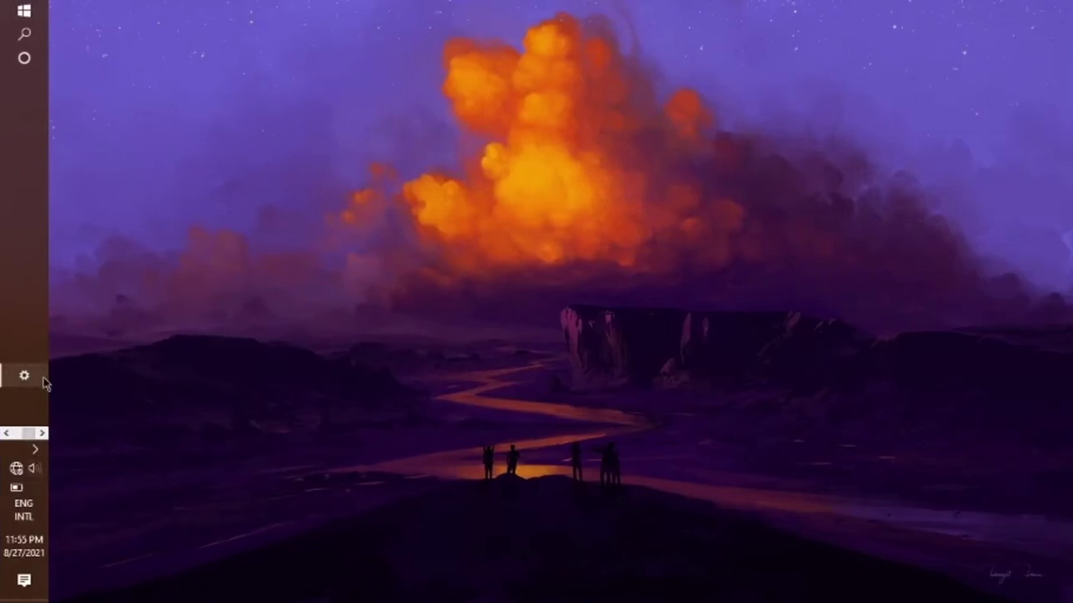
Step: Restore Settings, set the taskbar location on screen to Right and minimize the window to view the desktop
{"action": "mouse_move", "coordinate": [43, 382]}
{"action": "left_click", "coordinate": [108, 378]}
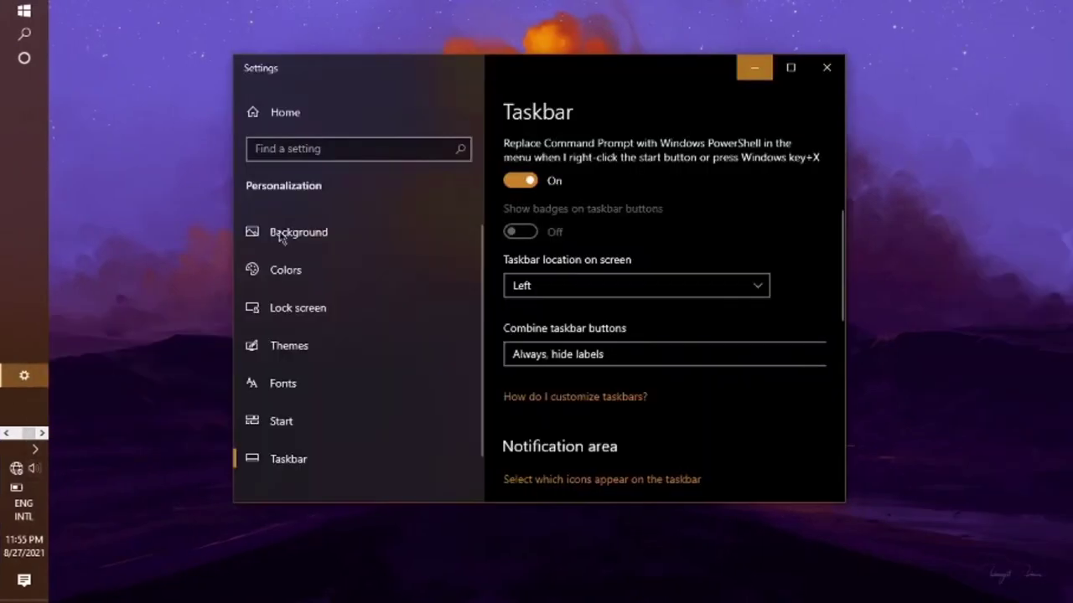
{"action": "left_click", "coordinate": [654, 288]}
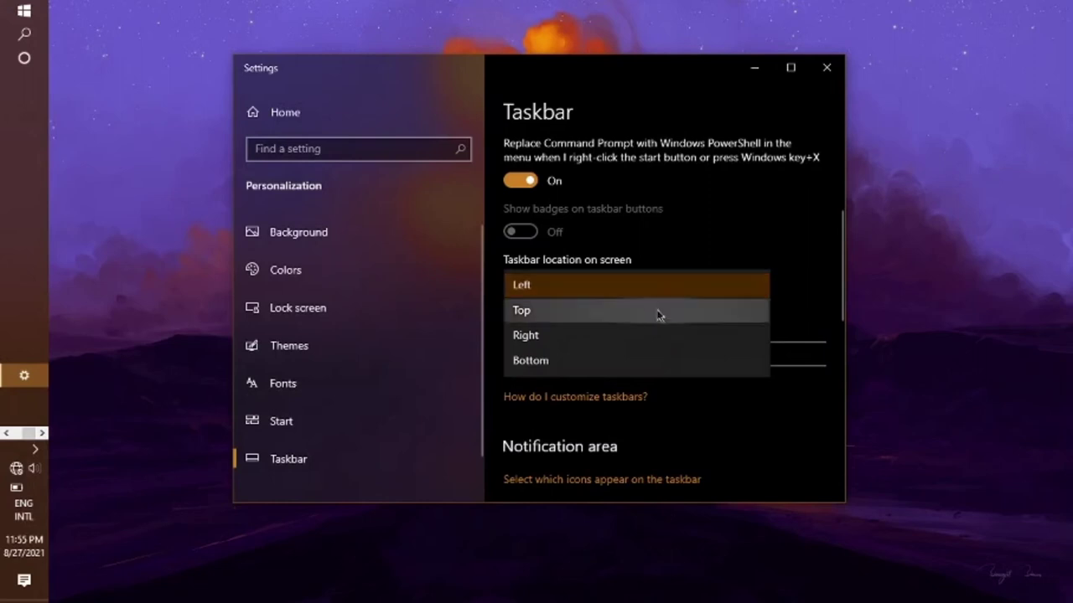
{"action": "left_click", "coordinate": [662, 342]}
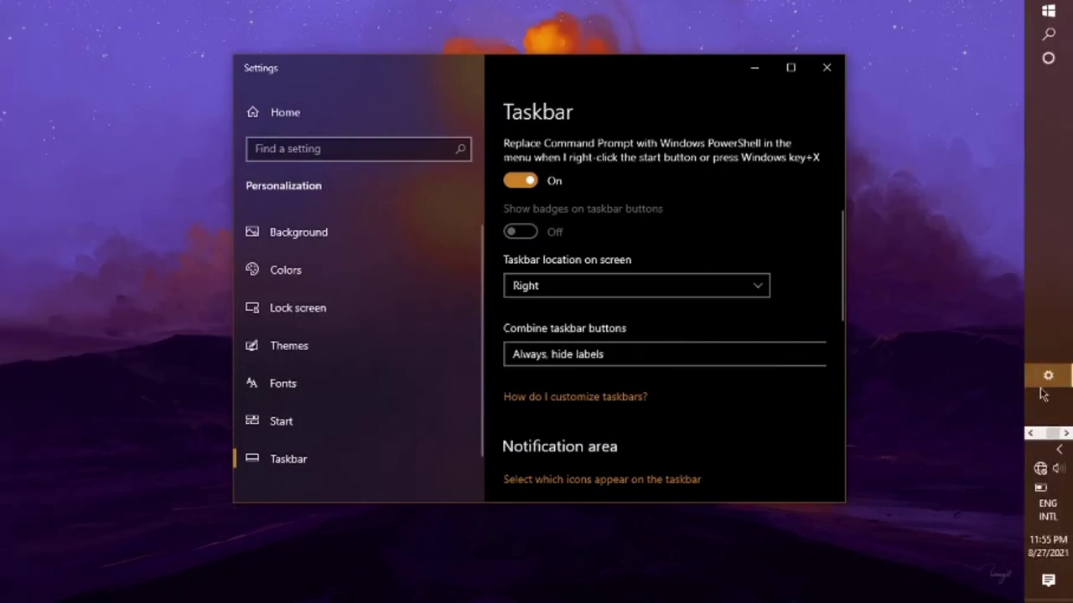
{"action": "left_click", "coordinate": [1048, 375]}
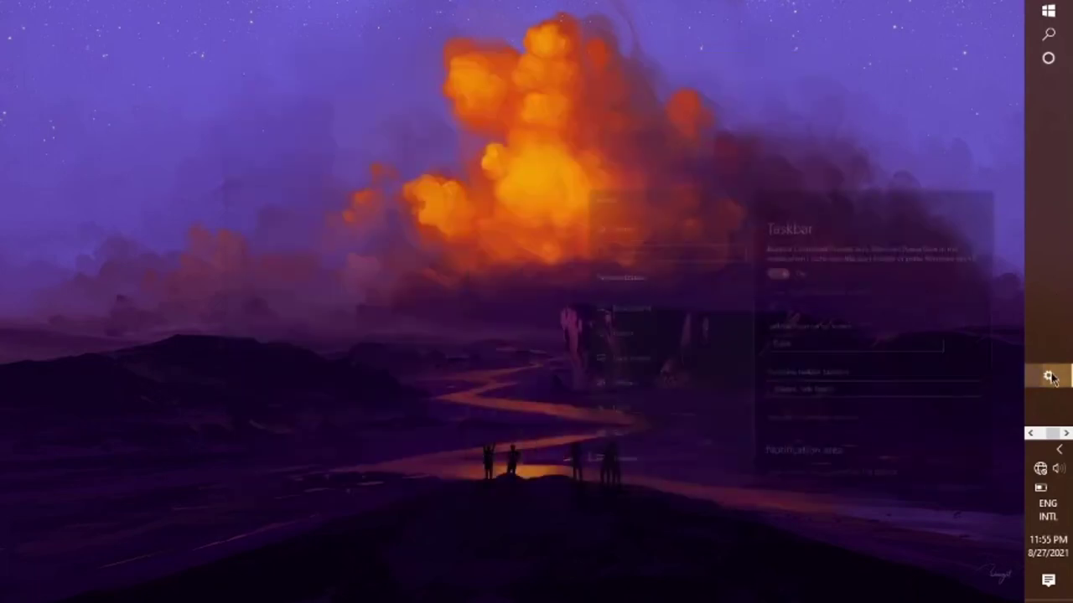
{"action": "left_click", "coordinate": [1047, 375]}
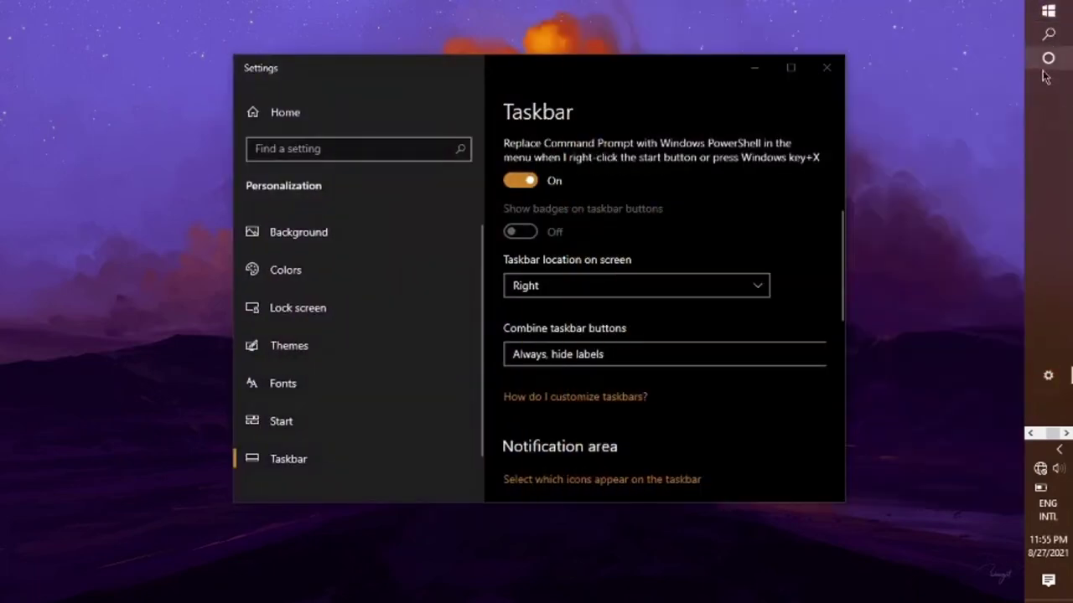
{"action": "left_click", "coordinate": [753, 70]}
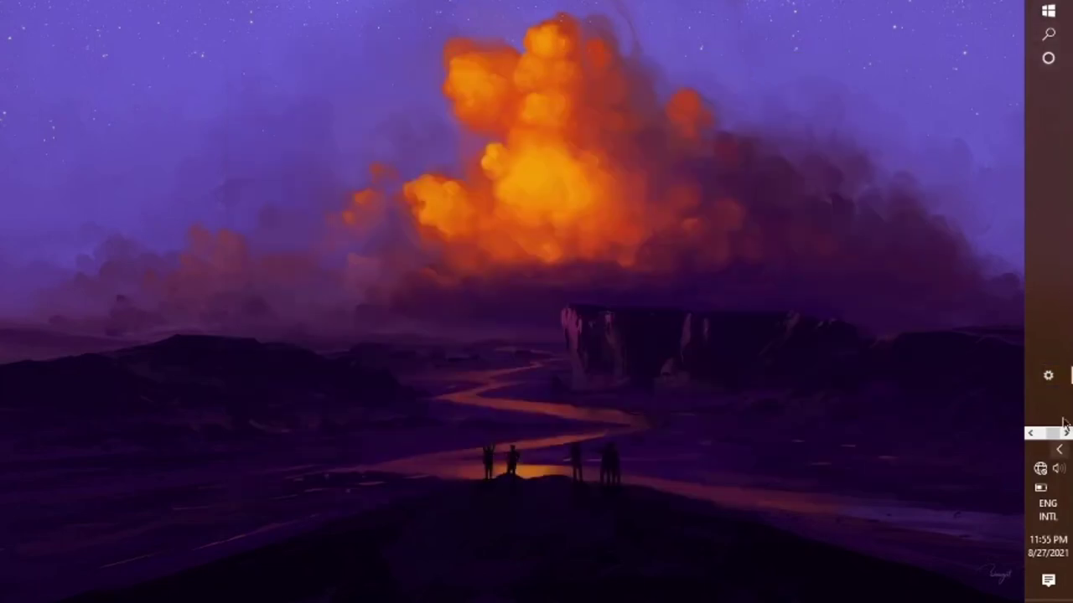
Step: Restore Settings, set the taskbar location on screen to Bottom and close the window
{"action": "left_click", "coordinate": [1060, 387]}
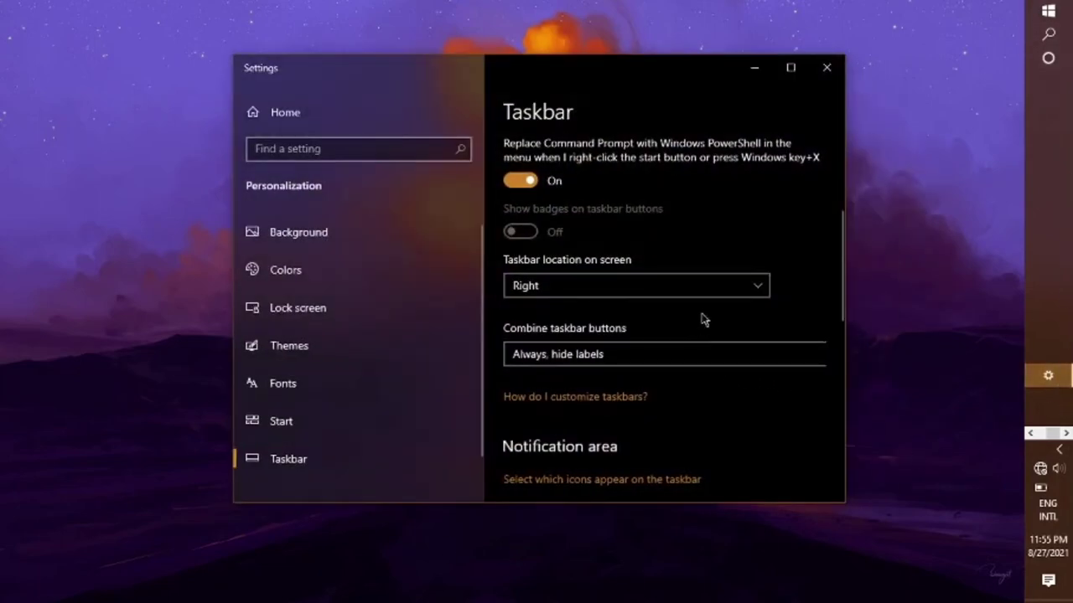
{"action": "left_click", "coordinate": [742, 292]}
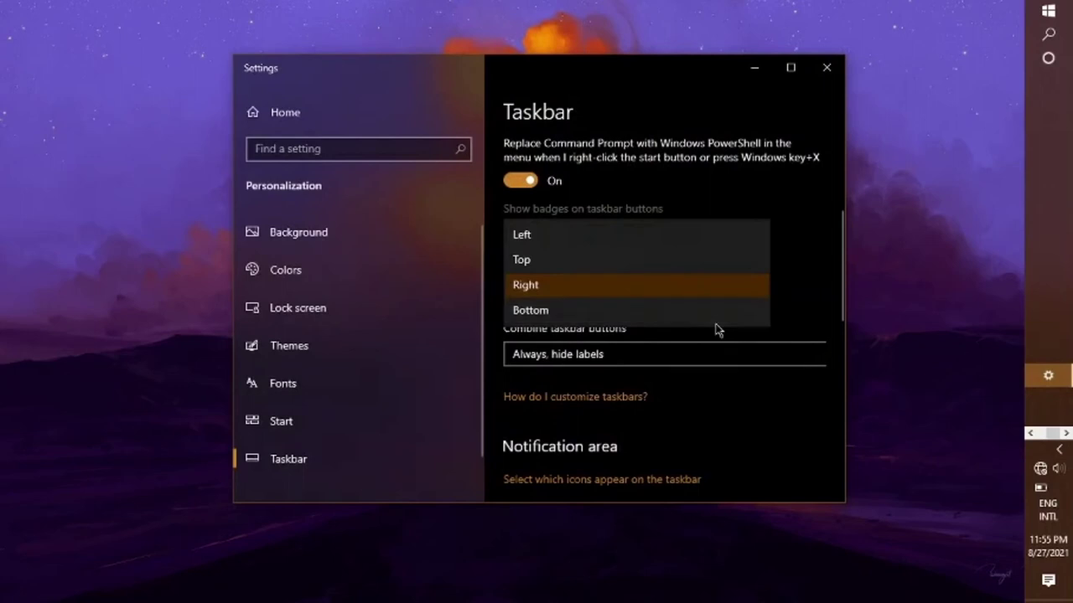
{"action": "left_click", "coordinate": [716, 319]}
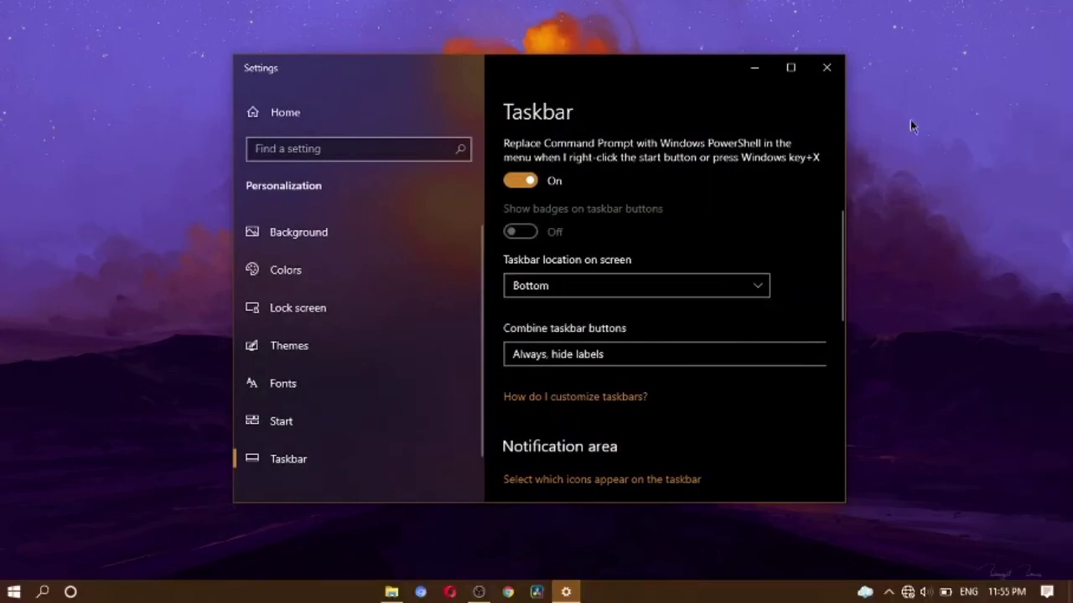
{"action": "left_click", "coordinate": [826, 71]}
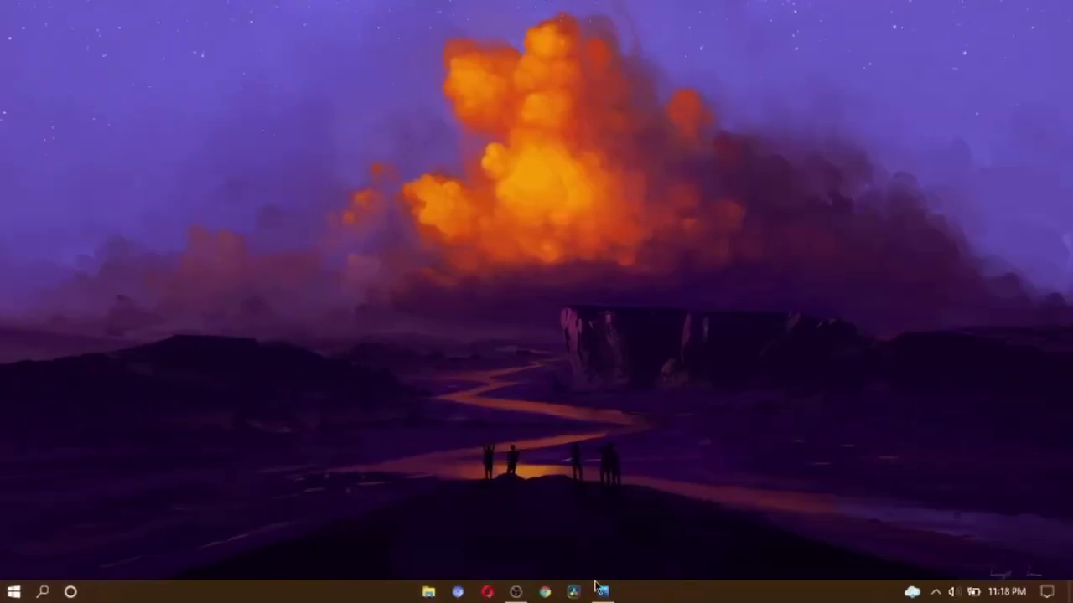
Step: Switch to Photos, go to the next image, the evening breeze picture, and set it as the desktop background
{"action": "left_click", "coordinate": [598, 587]}
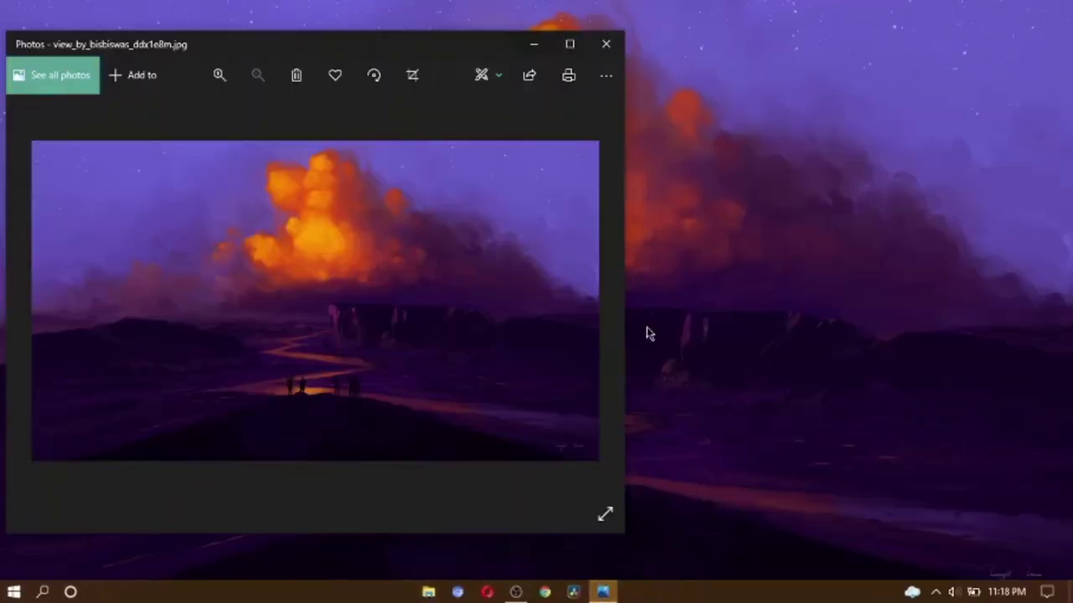
{"action": "left_click", "coordinate": [600, 306]}
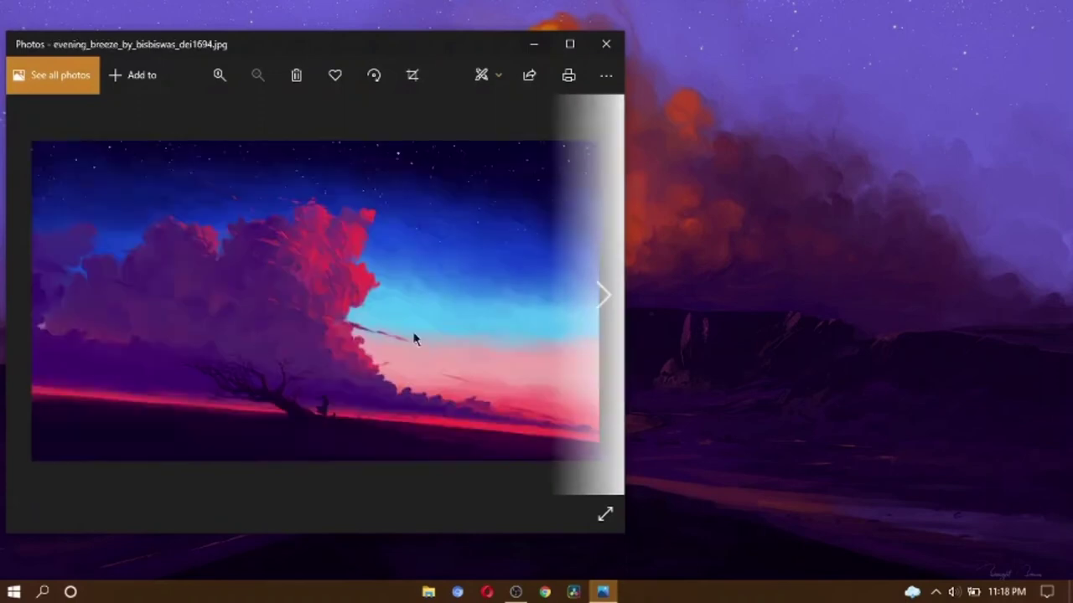
{"action": "right_click", "coordinate": [313, 283]}
{"action": "mouse_move", "coordinate": [360, 355]}
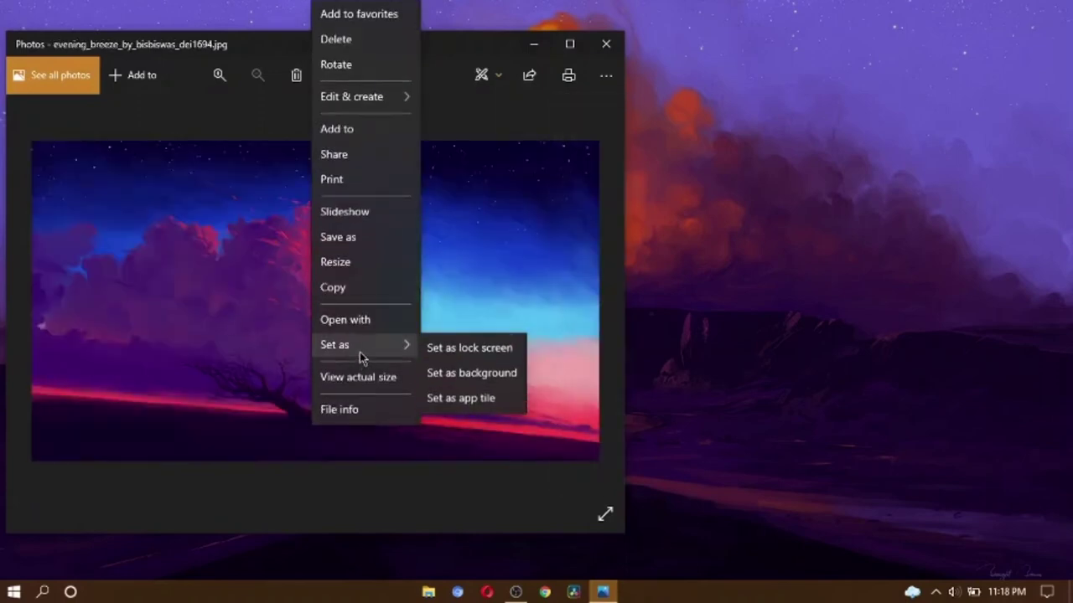
{"action": "left_click", "coordinate": [454, 381]}
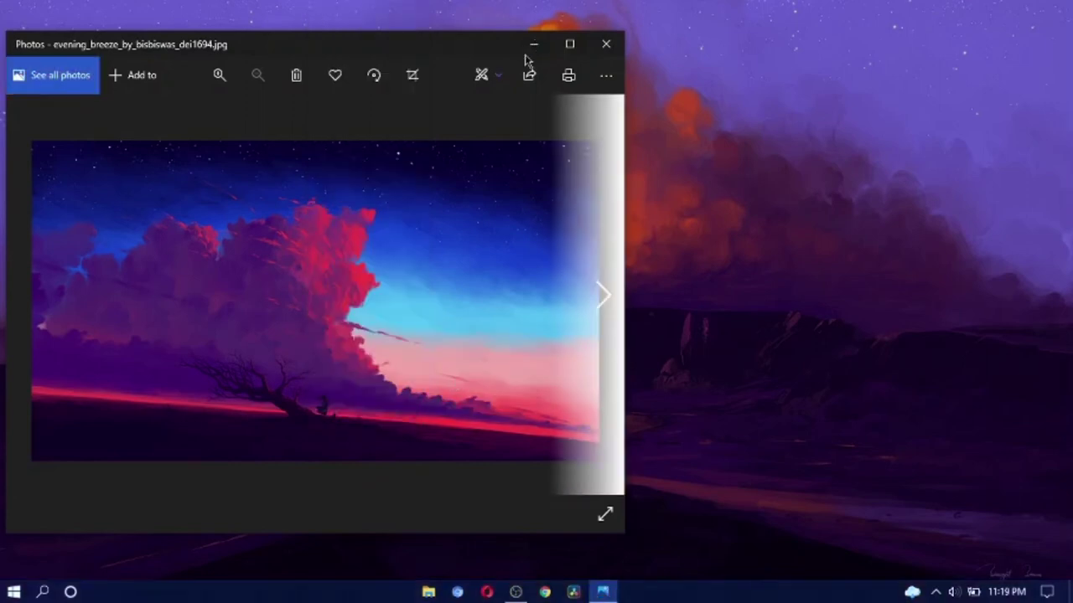
Step: Minimize Photos to view the new wallpaper, and check the Start menu's accent color and app list before closing it
{"action": "left_click", "coordinate": [536, 43]}
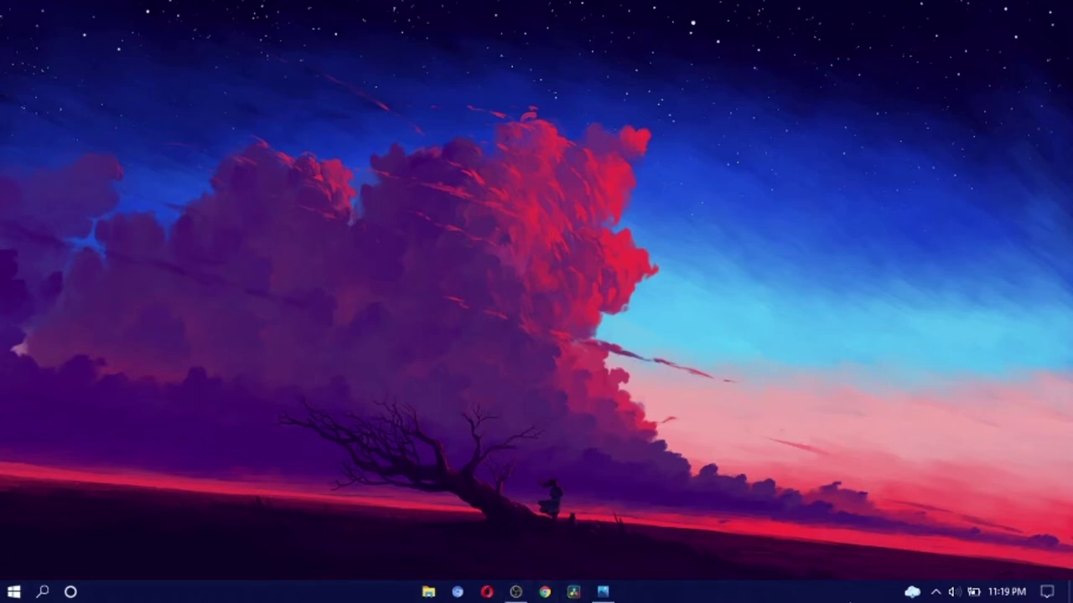
{"action": "left_click", "coordinate": [14, 591]}
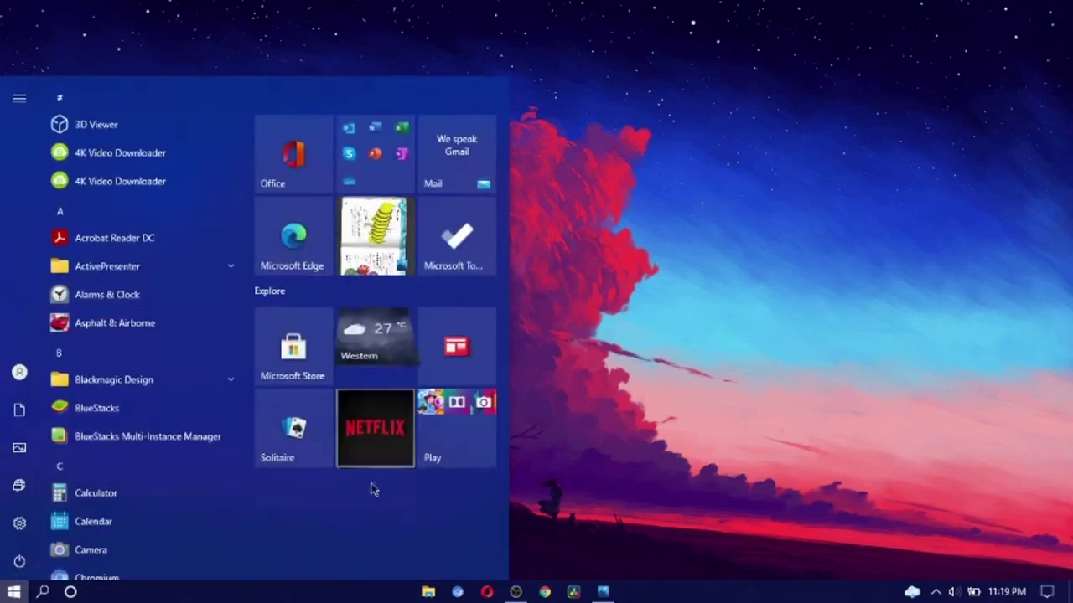
{"action": "scroll", "coordinate": [127, 496], "scroll_direction": "down", "scroll_amount": 5}
{"action": "scroll", "coordinate": [127, 494], "scroll_direction": "up", "scroll_amount": 5}
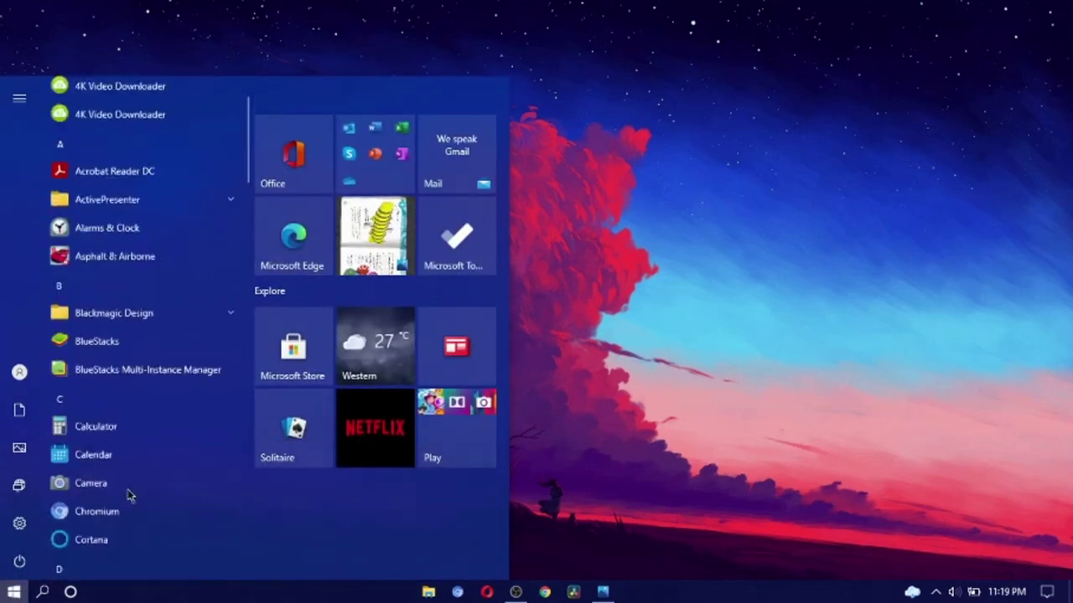
{"action": "left_click", "coordinate": [932, 424]}
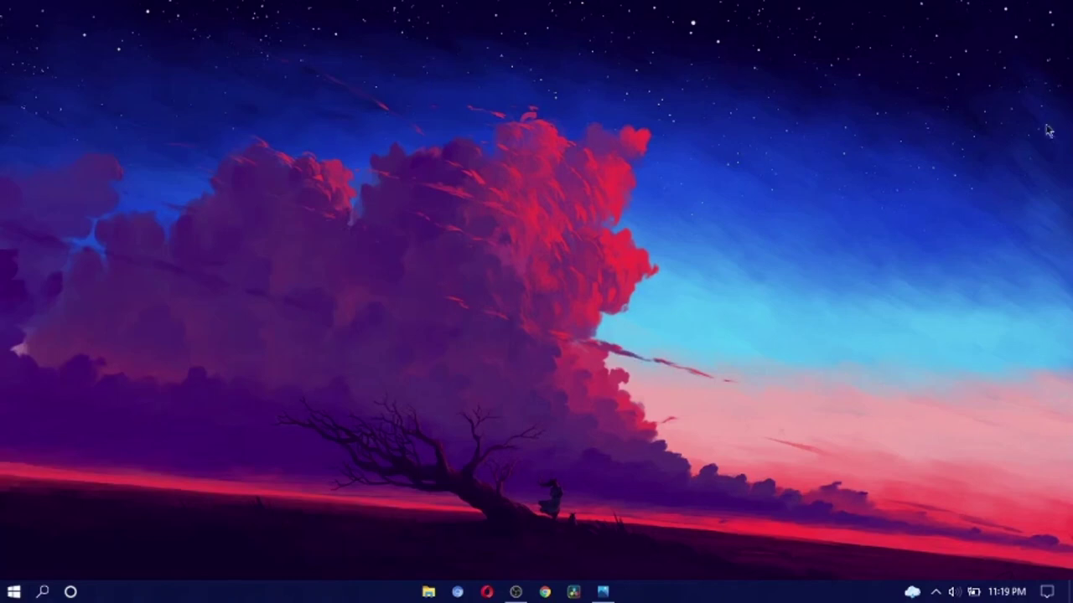
Step: Restore Photos, go to the next image, the up high picture, set it as the desktop background and minimize the window
{"action": "left_click", "coordinate": [600, 590]}
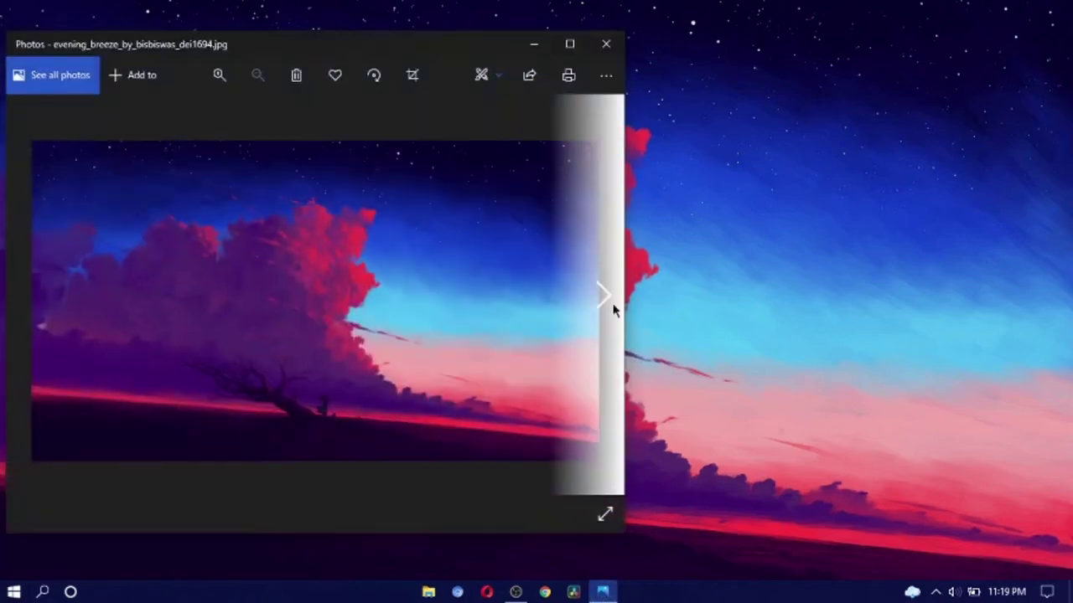
{"action": "left_click", "coordinate": [604, 302]}
{"action": "right_click", "coordinate": [238, 318]}
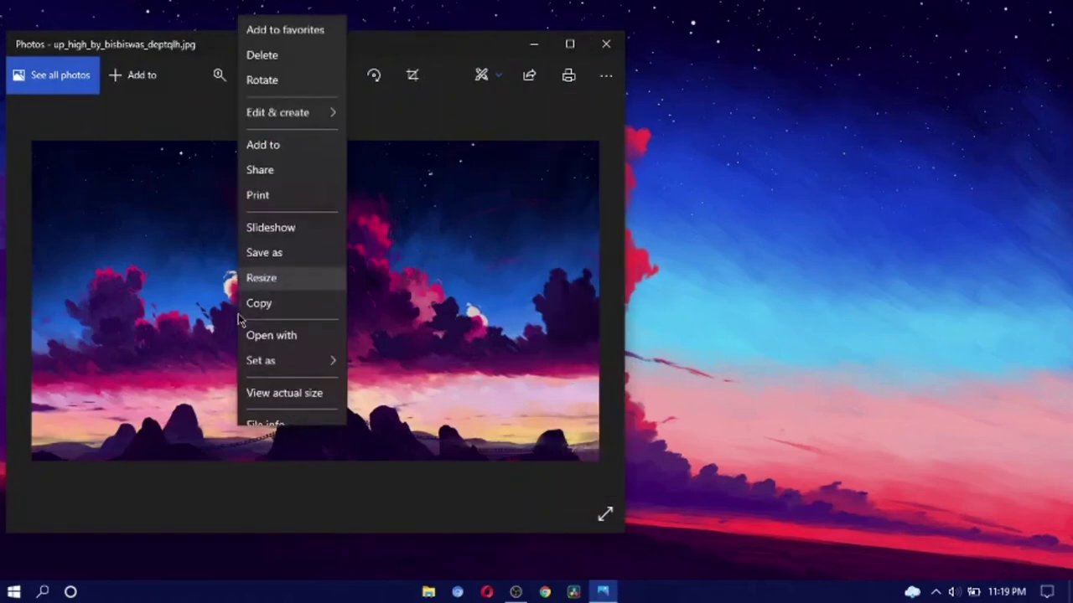
{"action": "mouse_move", "coordinate": [323, 350]}
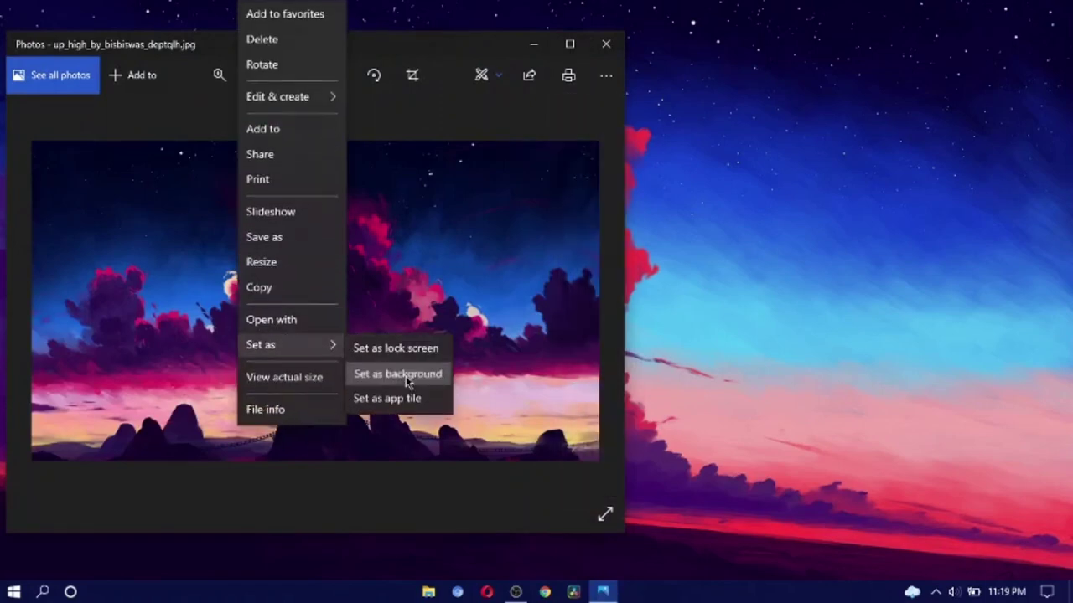
{"action": "left_click", "coordinate": [405, 375]}
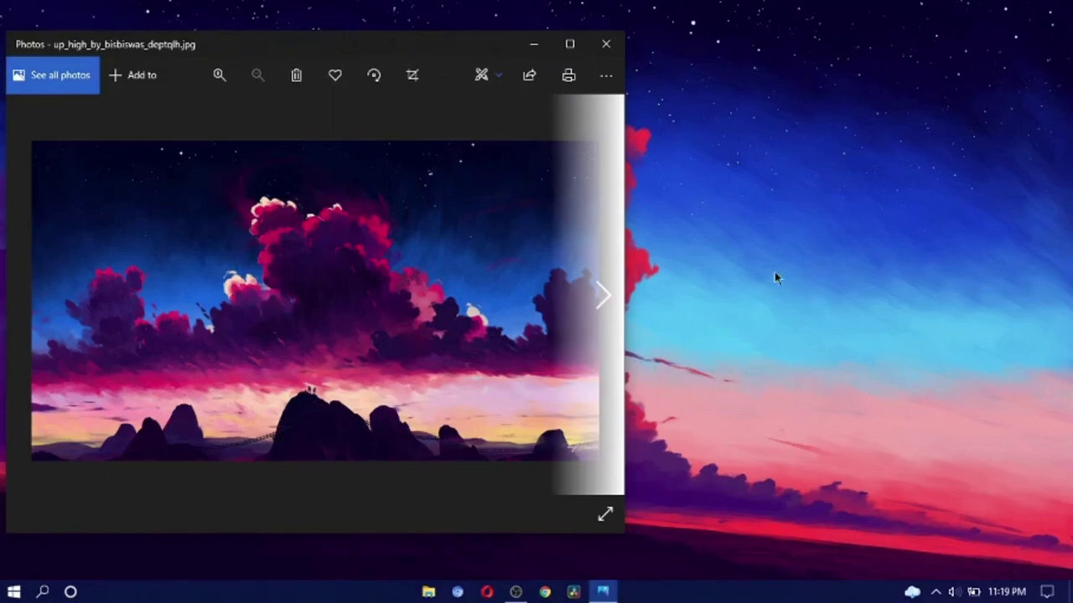
{"action": "left_click", "coordinate": [537, 48]}
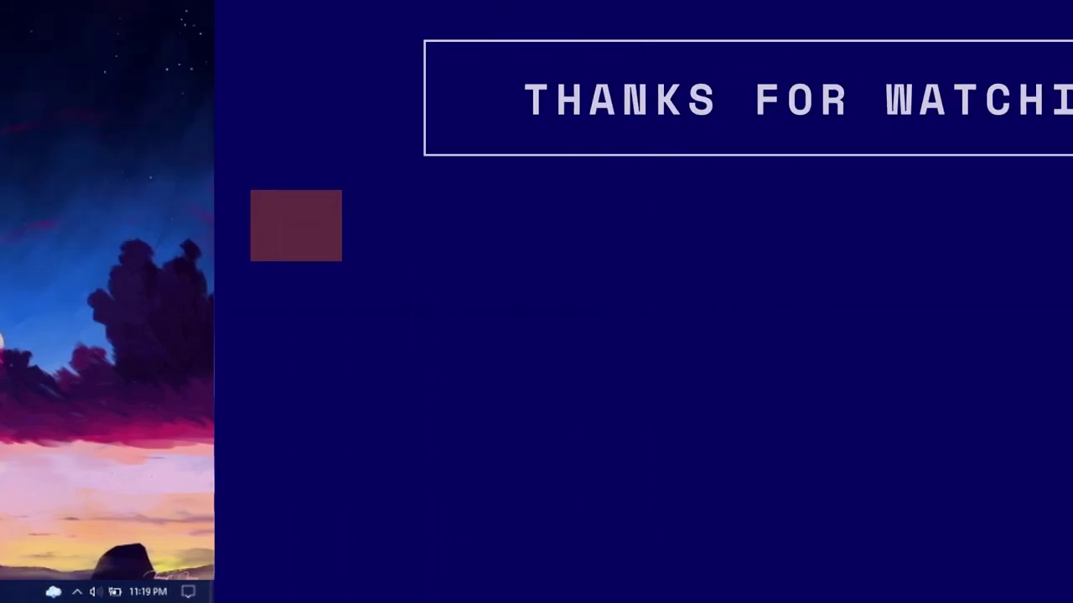